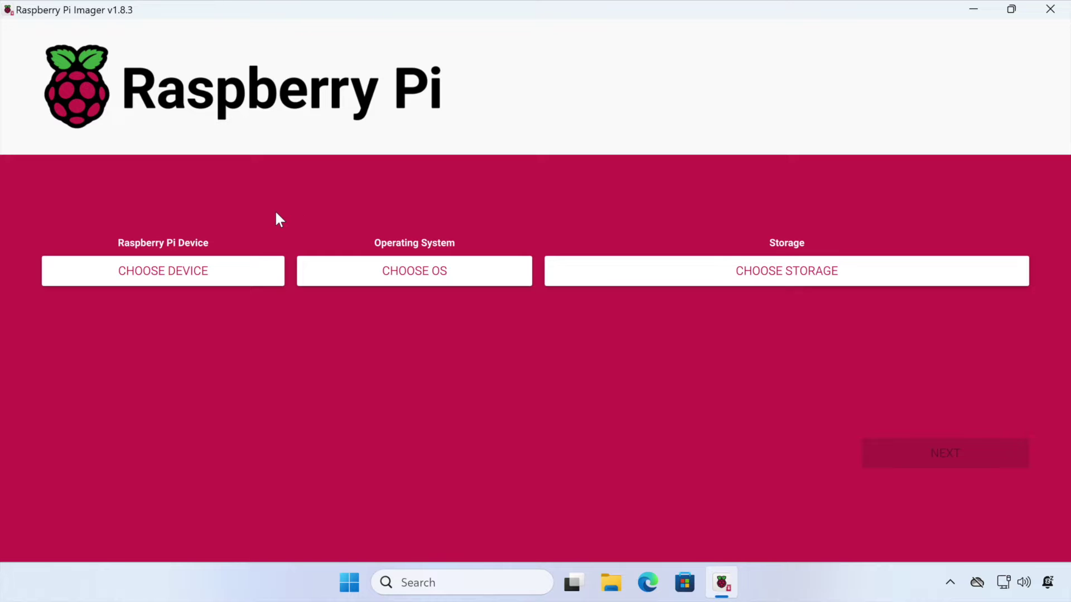
Step: Choose Raspberry Pi 5 as the target device in Raspberry Pi Imager
{"action": "left_click", "coordinate": [226, 270]}
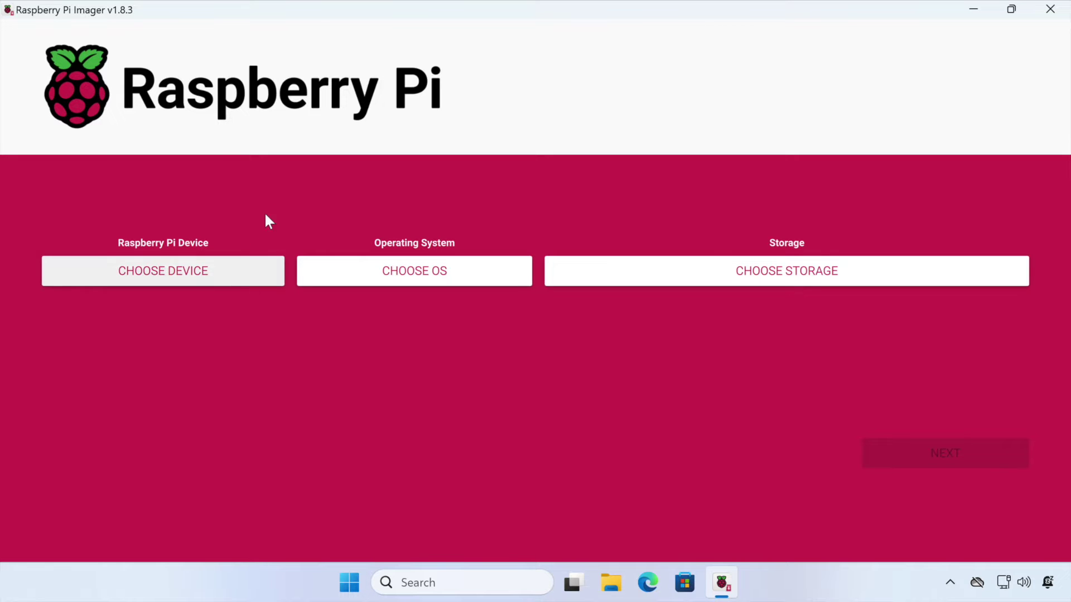
{"action": "left_click", "coordinate": [221, 270]}
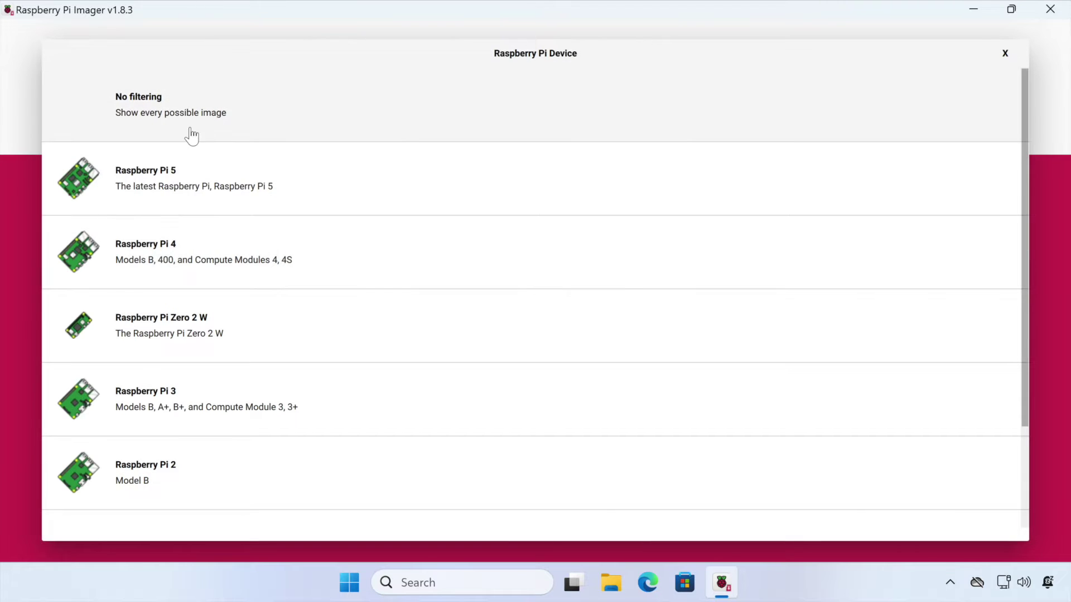
{"action": "left_click", "coordinate": [267, 175]}
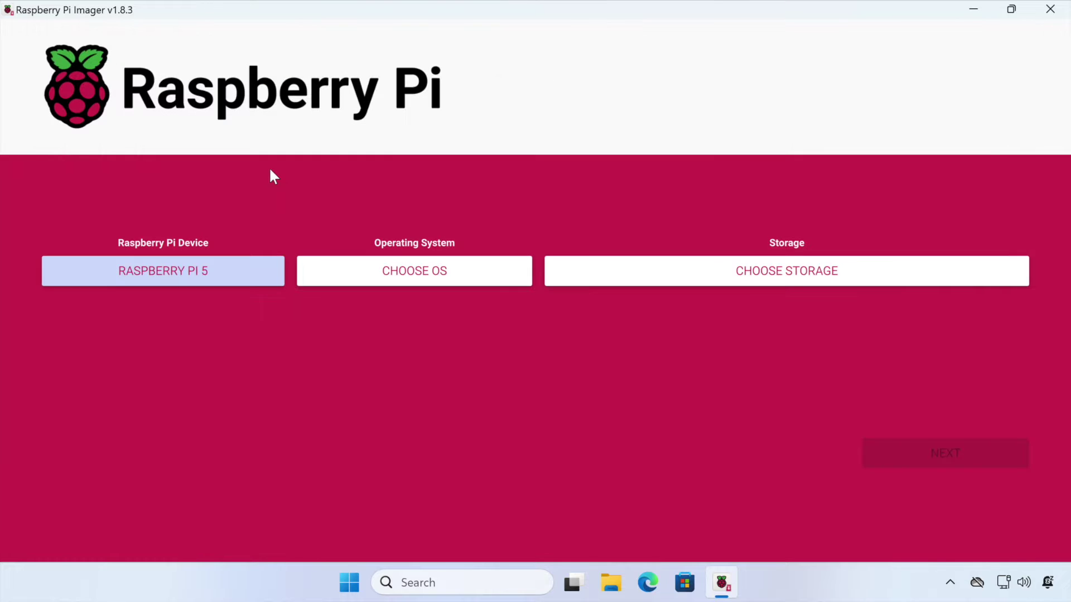
Step: Pick Ubuntu Desktop 23.10 (64-bit) as the OS and the 31.9 GB USB drive as storage
{"action": "left_click", "coordinate": [466, 277]}
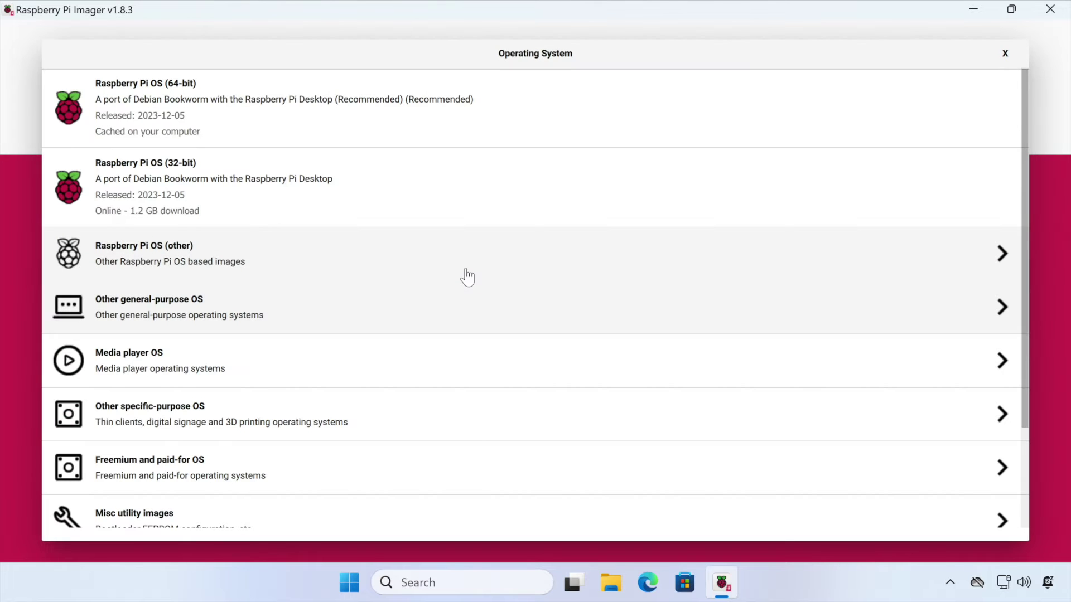
{"action": "left_click", "coordinate": [281, 316]}
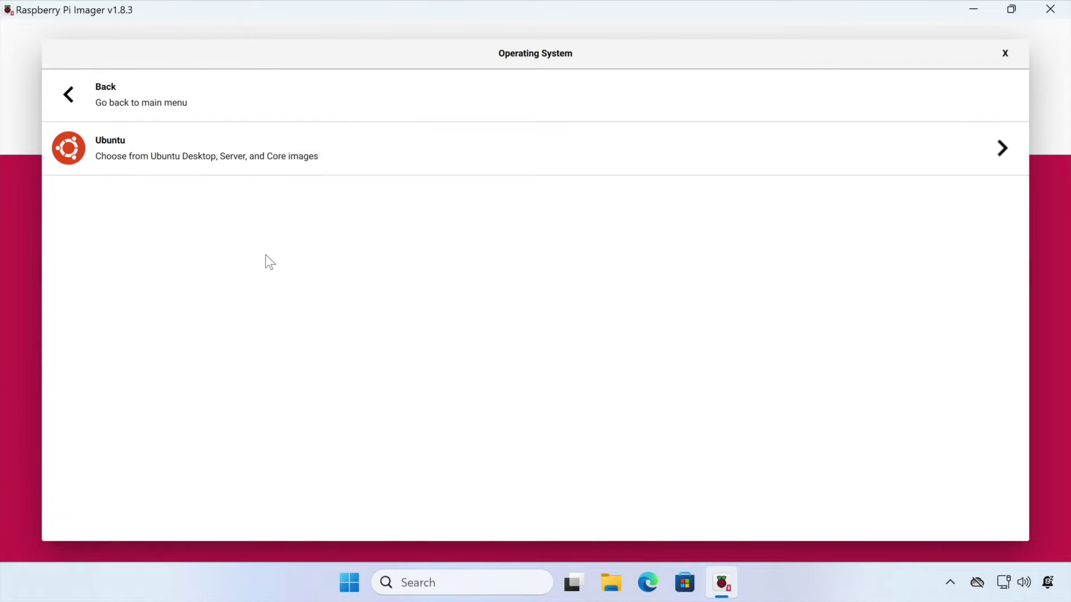
{"action": "left_click", "coordinate": [318, 155]}
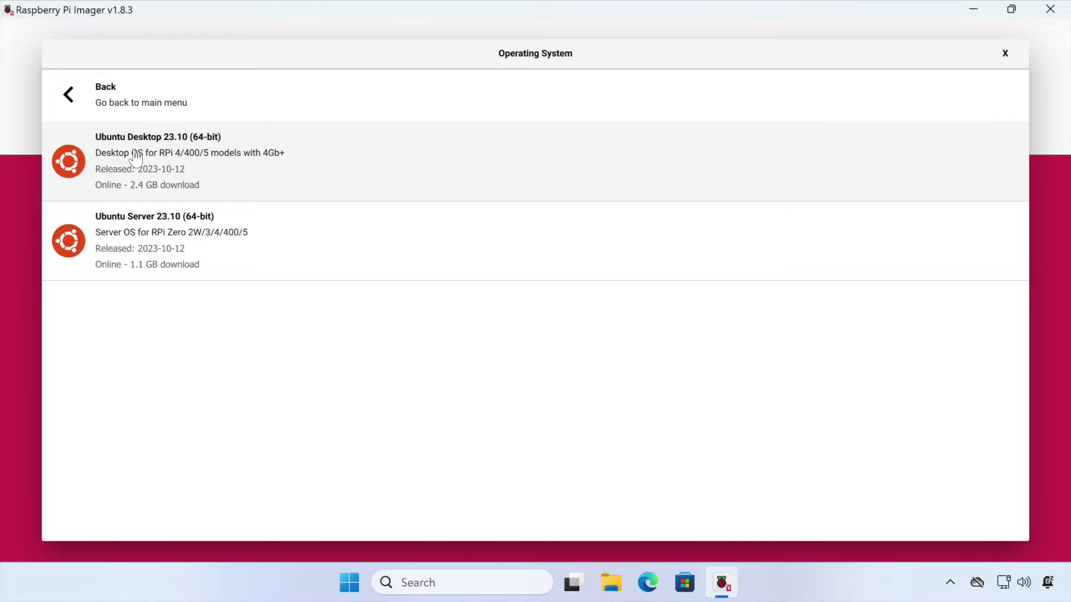
{"action": "left_click", "coordinate": [248, 173]}
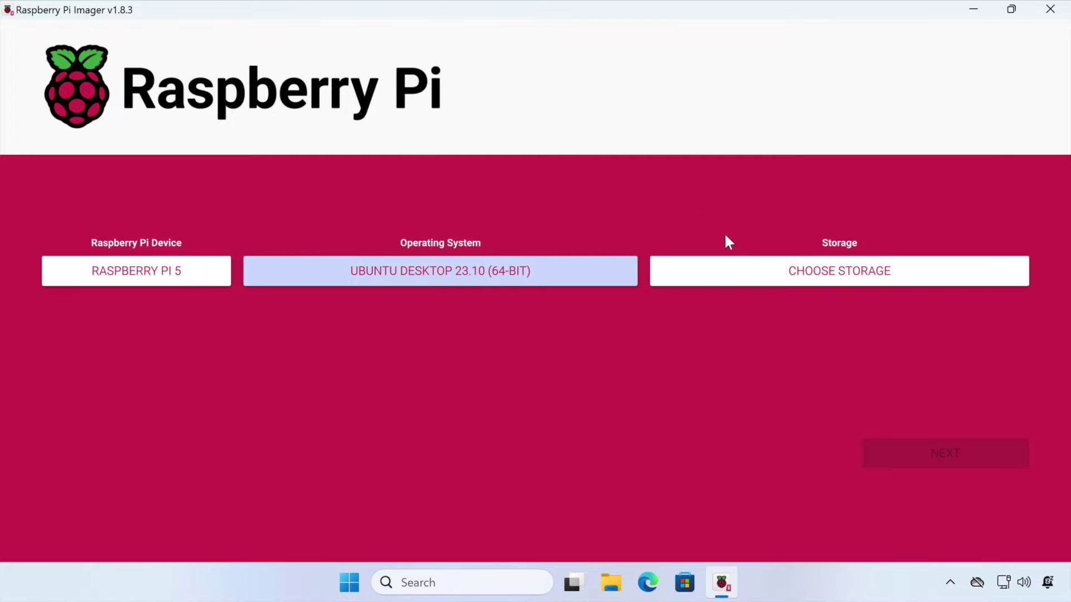
{"action": "left_click", "coordinate": [746, 270]}
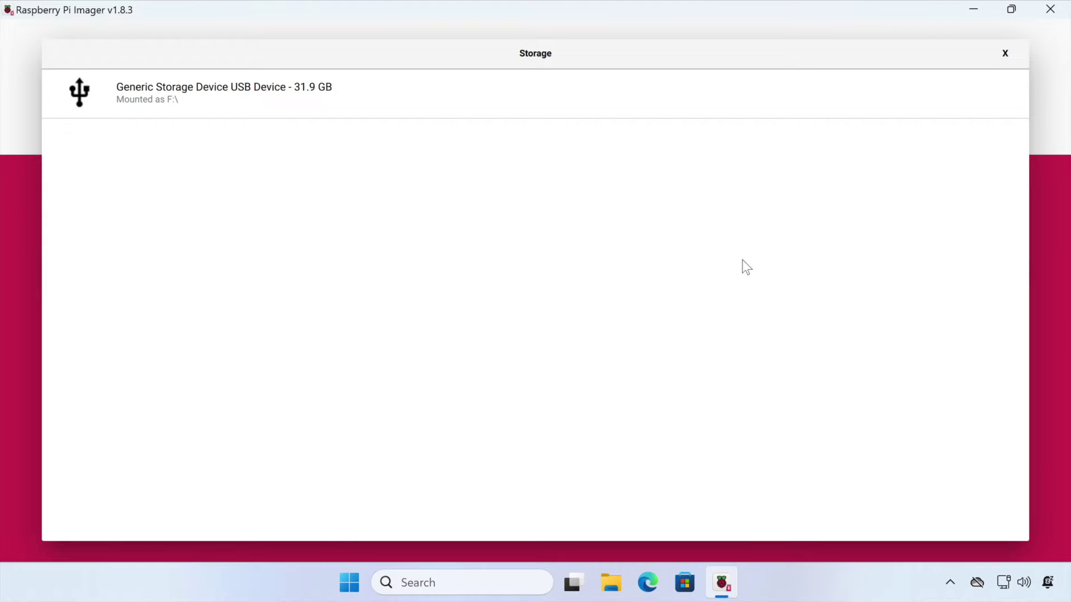
{"action": "left_click", "coordinate": [375, 104]}
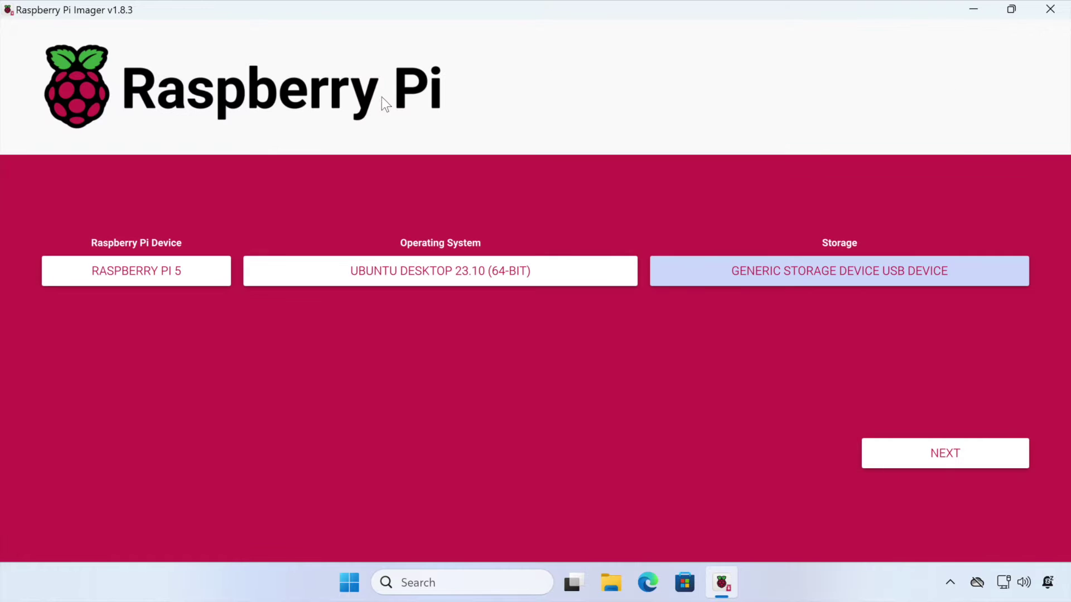
Step: Write Ubuntu Desktop 23.10 to the USB drive, accepting the erase warning, and dismiss the success message
{"action": "left_click", "coordinate": [894, 454]}
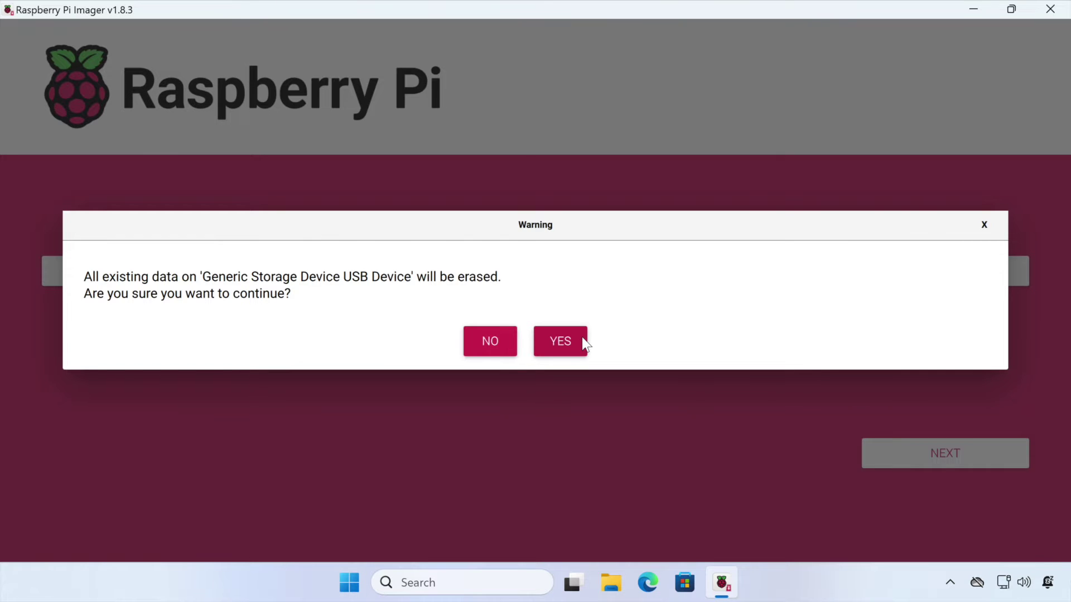
{"action": "left_click", "coordinate": [583, 340]}
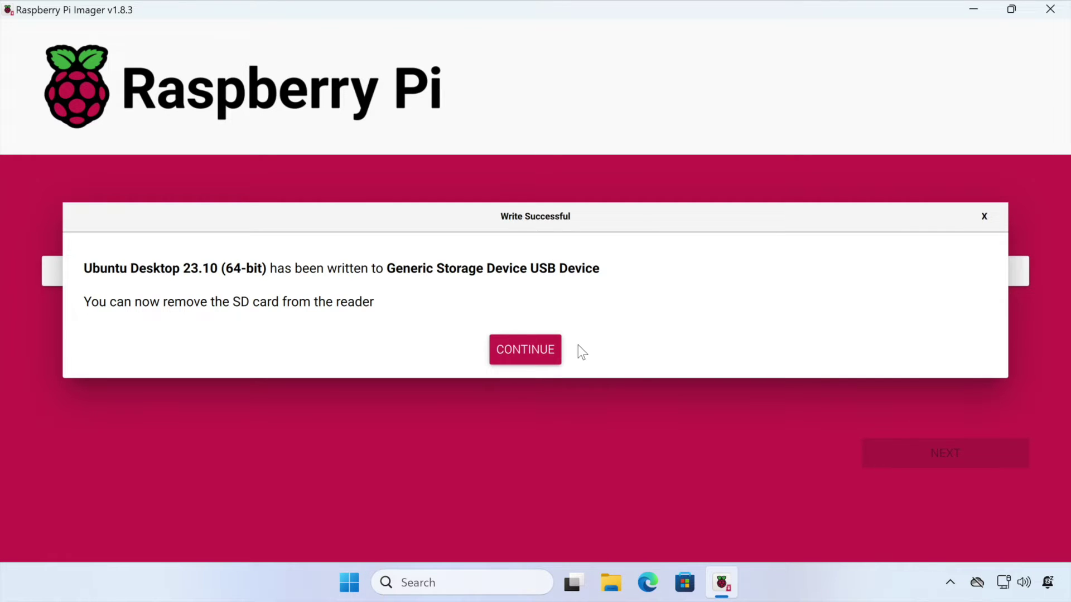
{"action": "left_click", "coordinate": [528, 352]}
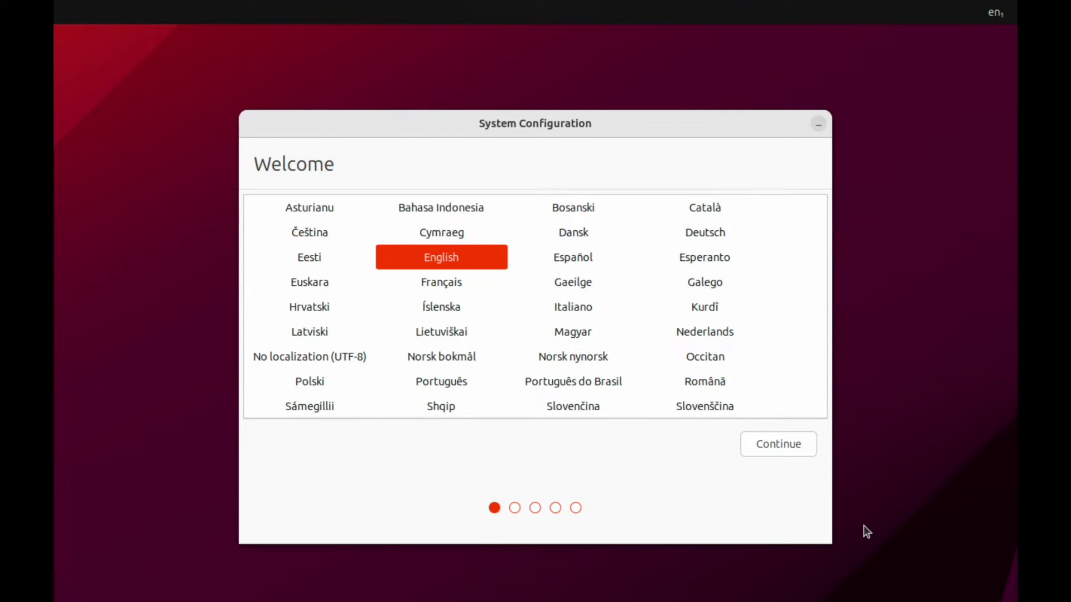
Step: Keep English, accept the English (UK) keyboard, skip Wi-Fi, and choose London as the location
{"action": "left_click", "coordinate": [774, 446]}
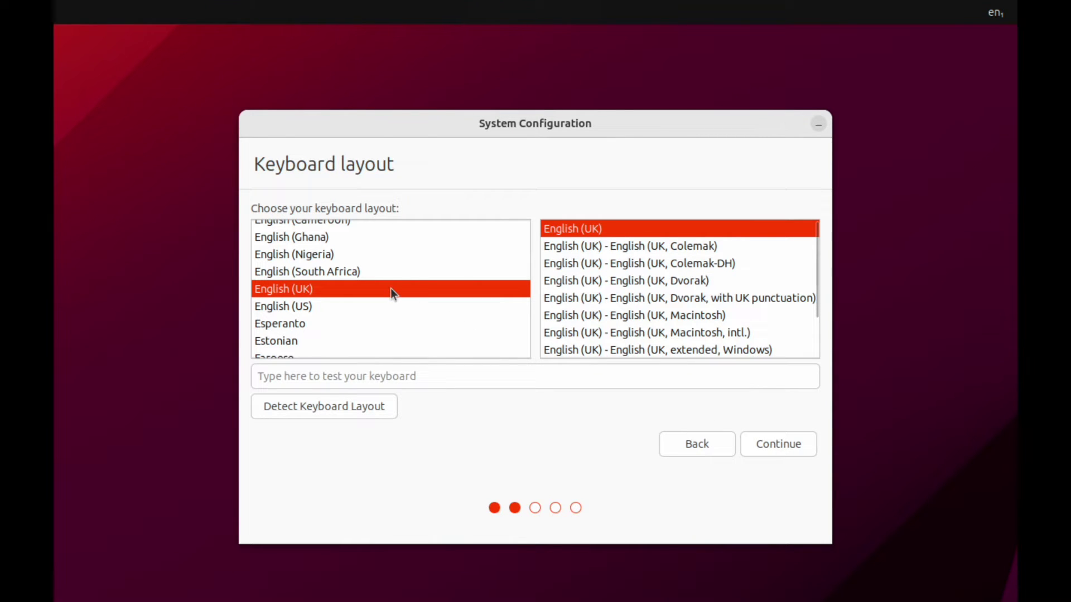
{"action": "left_click", "coordinate": [805, 446]}
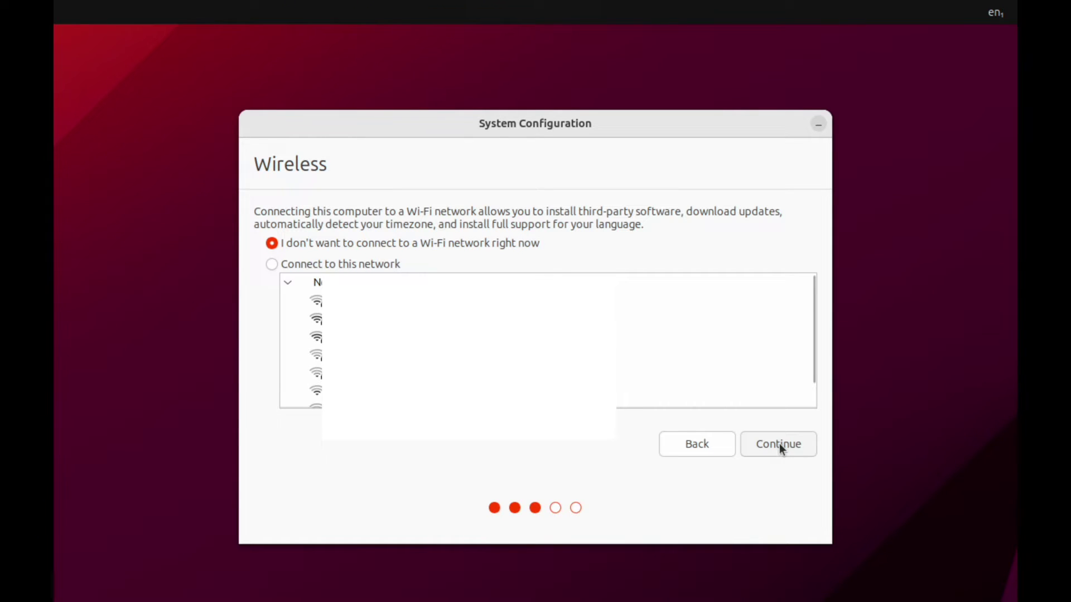
{"action": "left_click", "coordinate": [778, 444]}
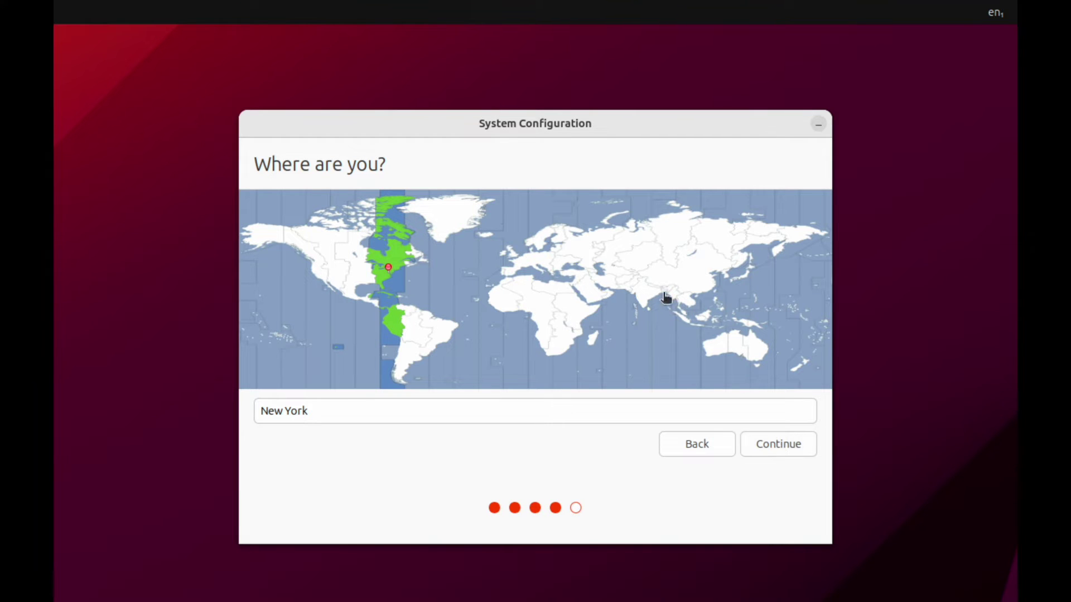
{"action": "left_click", "coordinate": [514, 257]}
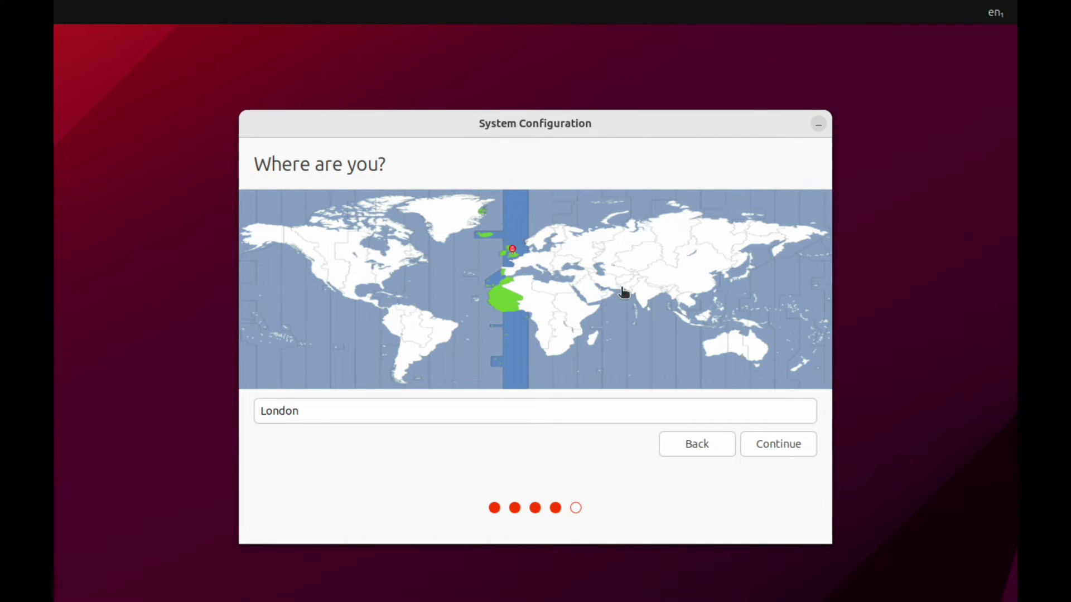
{"action": "left_click", "coordinate": [780, 448]}
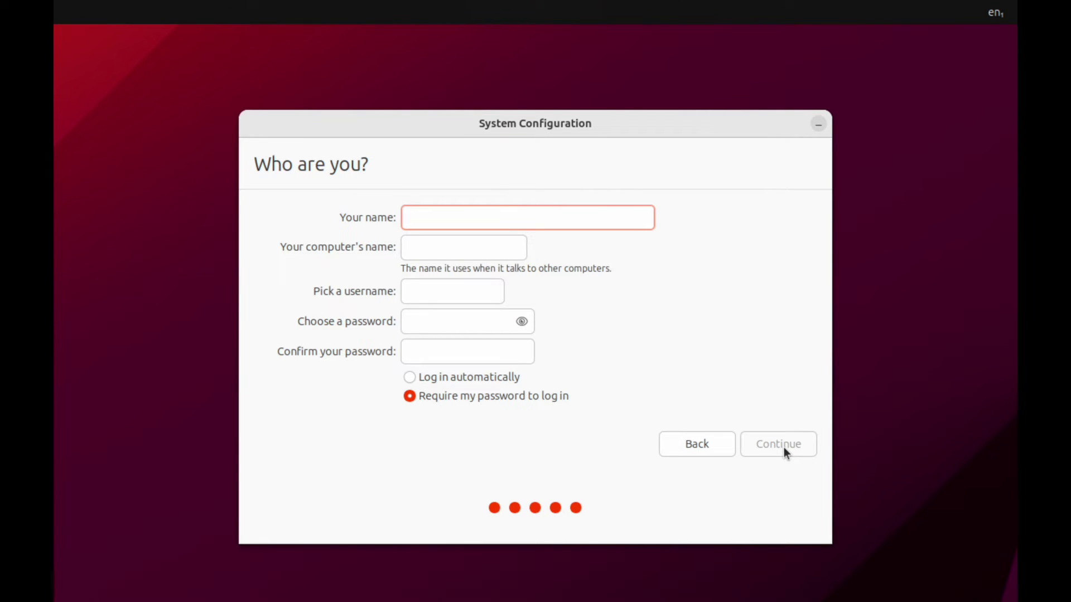
Step: Enter computer name raspberrypi5, the user's name and a confirmed password, then start the installation
{"action": "left_click", "coordinate": [492, 242]}
{"action": "type", "text": "ra"}
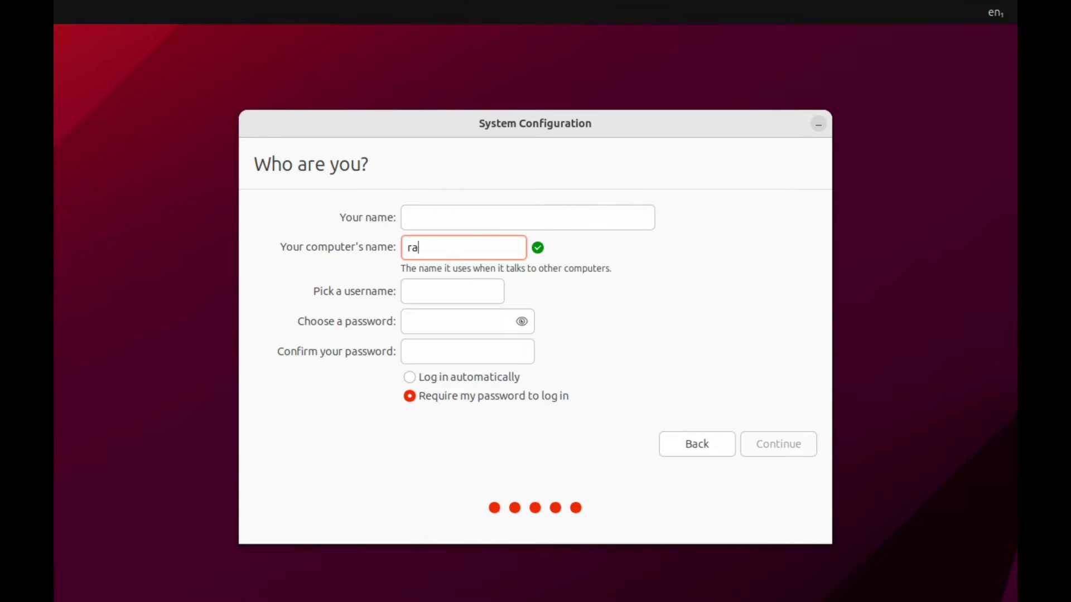
{"action": "type", "text": "spberrypi5"}
{"action": "left_click", "coordinate": [527, 217]}
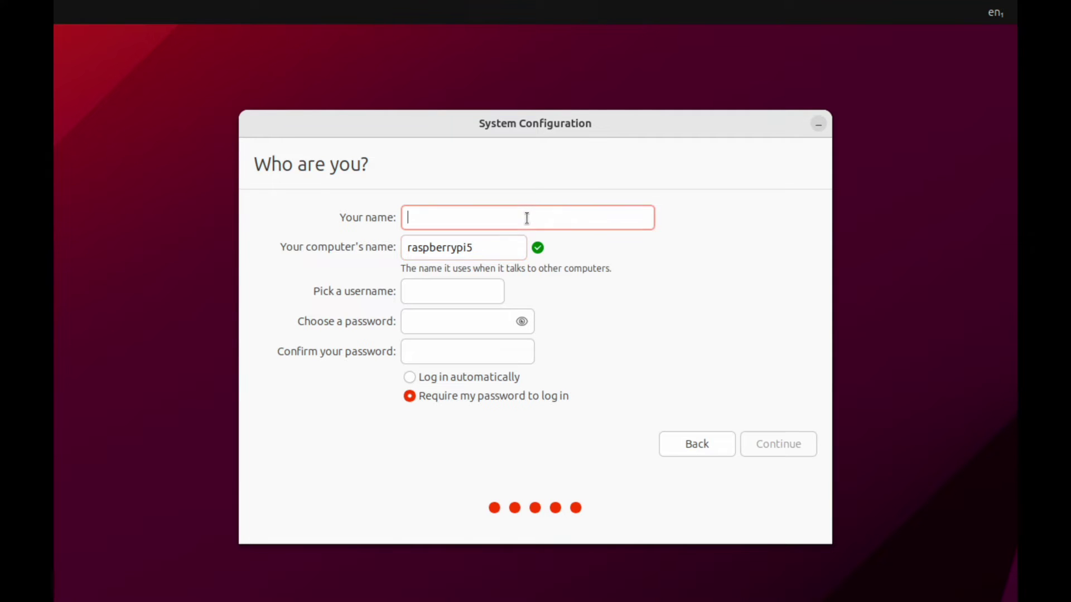
{"action": "type", "text": "Lady"}
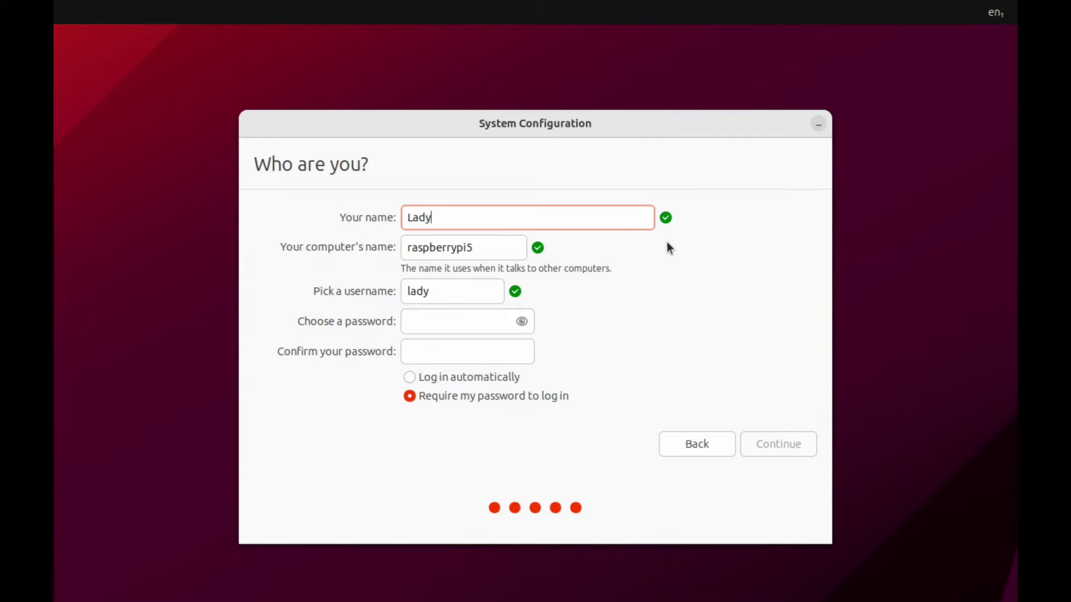
{"action": "type", "text": "TechTalks"}
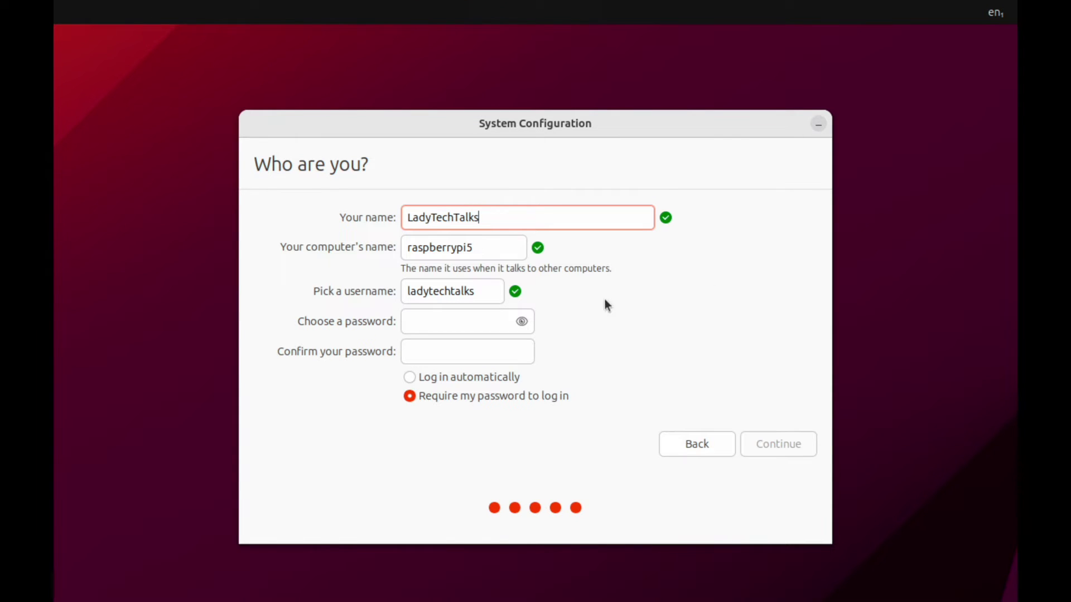
{"action": "left_click", "coordinate": [489, 322]}
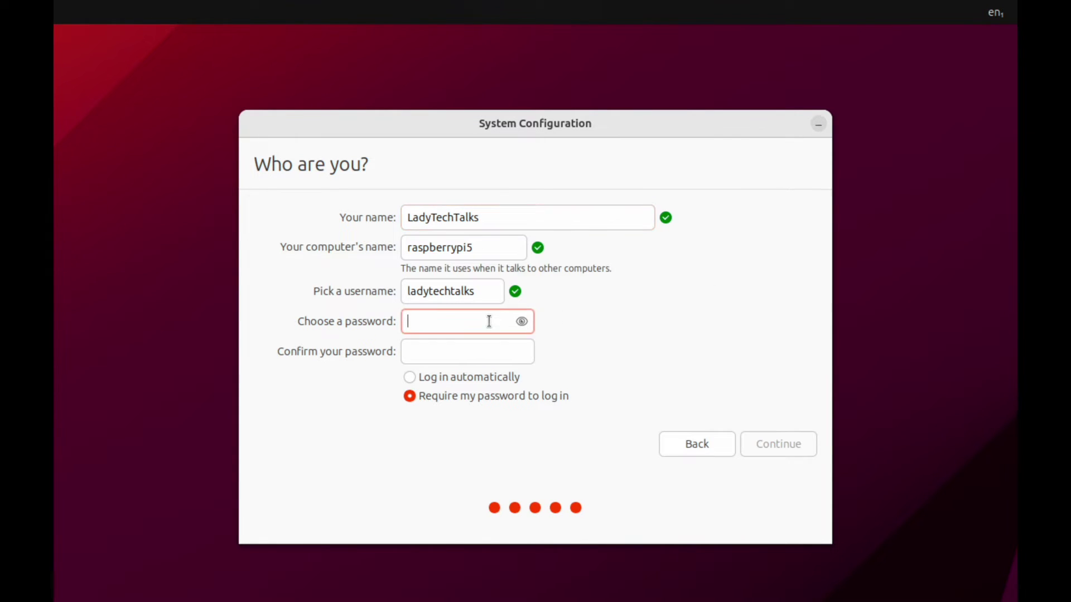
{"action": "type", "text": "*********"}
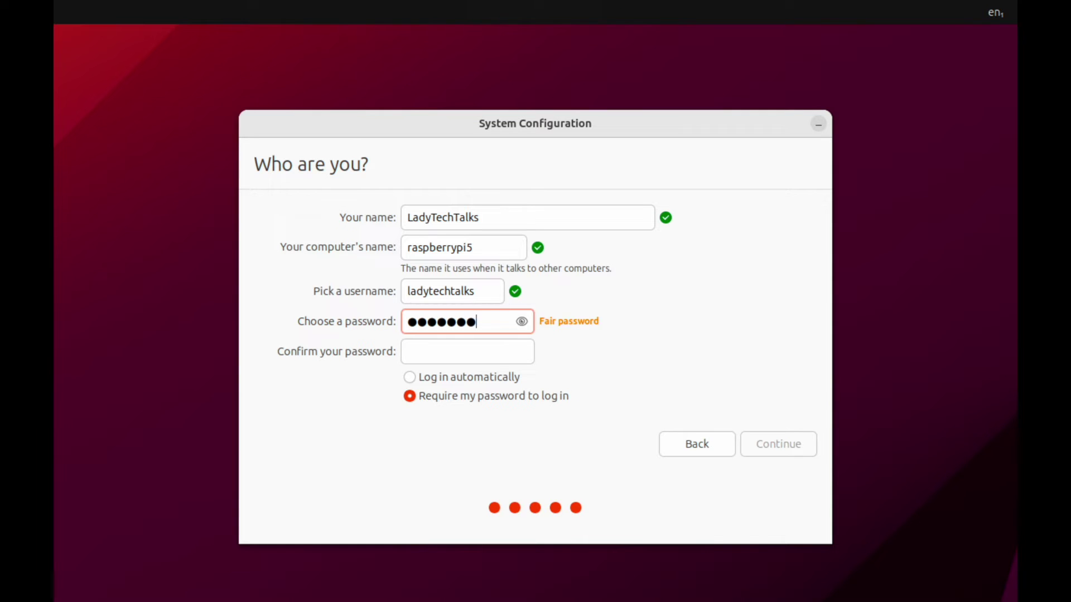
{"action": "type", "text": "*"}
{"action": "key", "text": "Tab"}
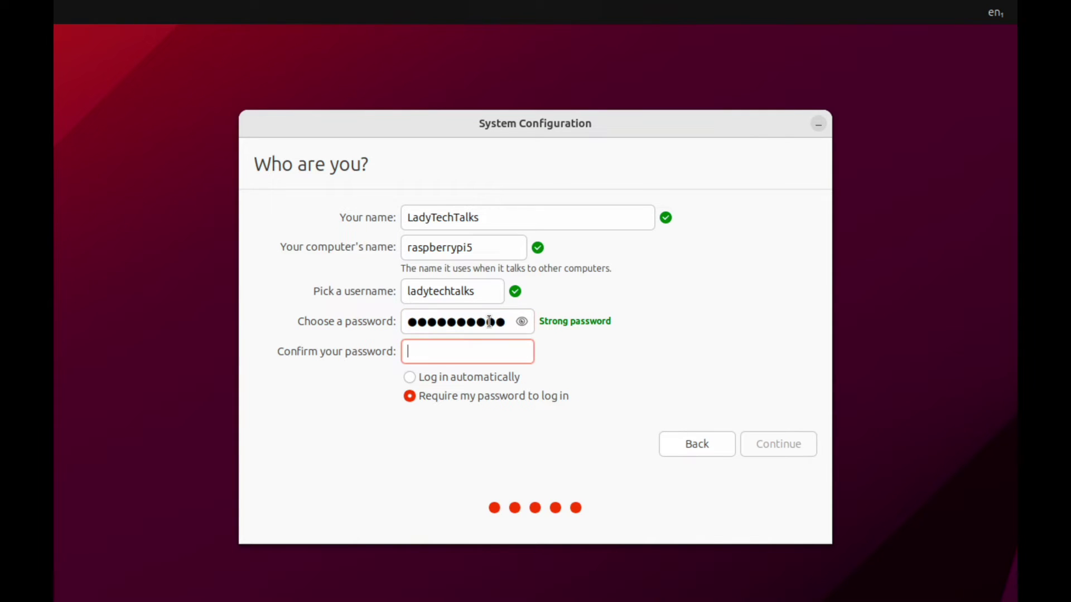
{"action": "type", "text": "*********"}
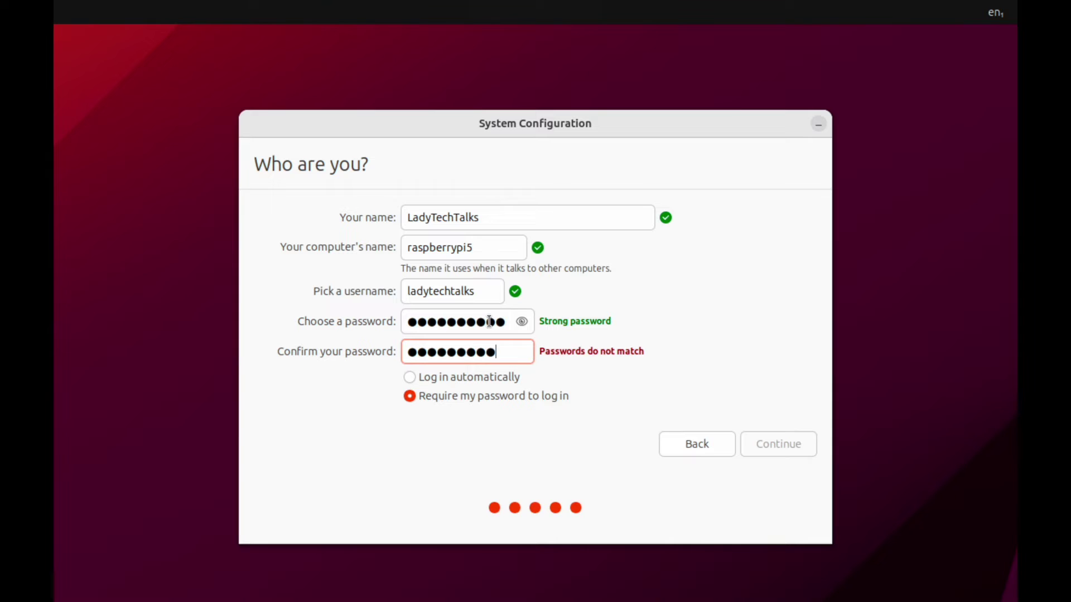
{"action": "type", "text": "*"}
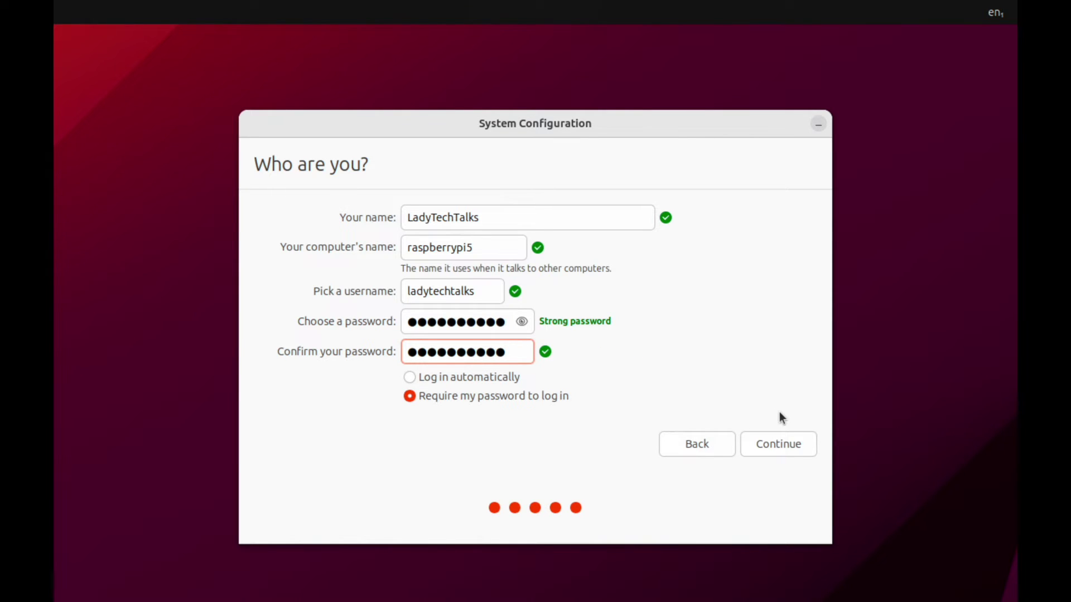
{"action": "left_click", "coordinate": [811, 445]}
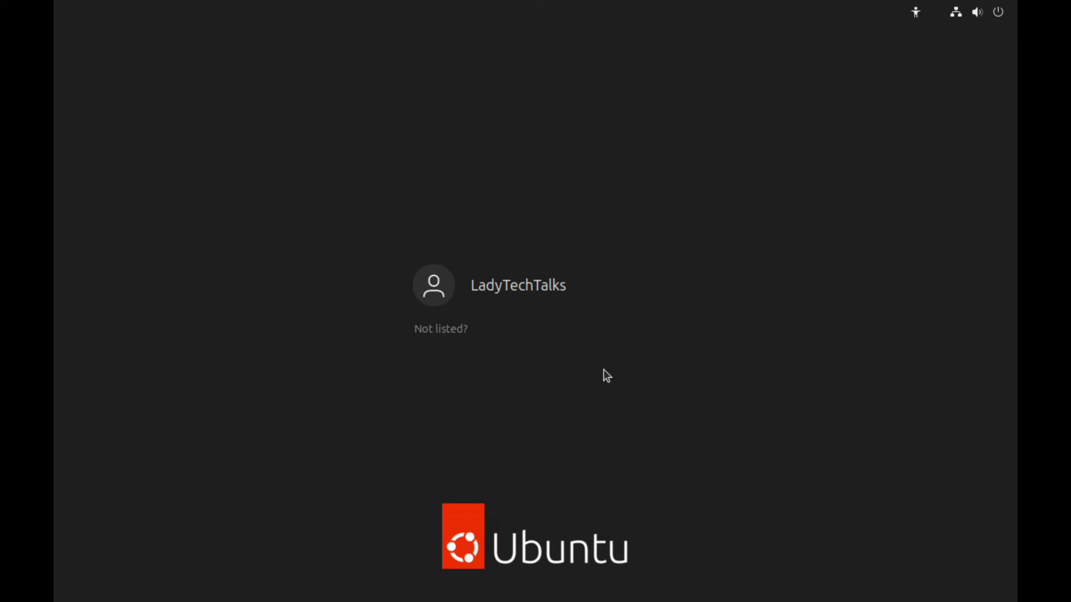
Step: Sign in as the new user with the account password
{"action": "left_click", "coordinate": [554, 288]}
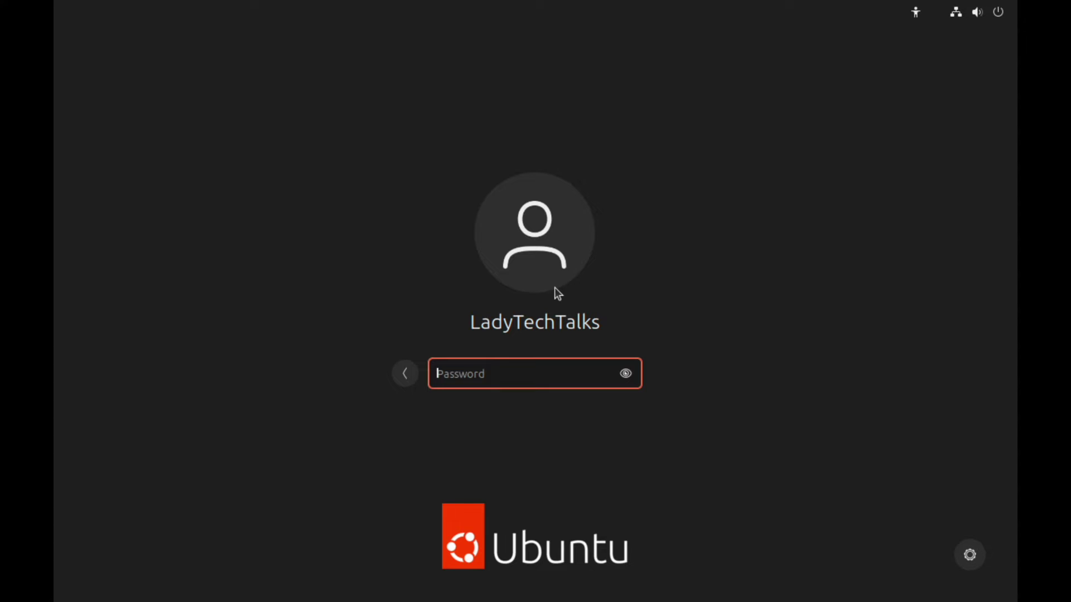
{"action": "type", "text": "***********"}
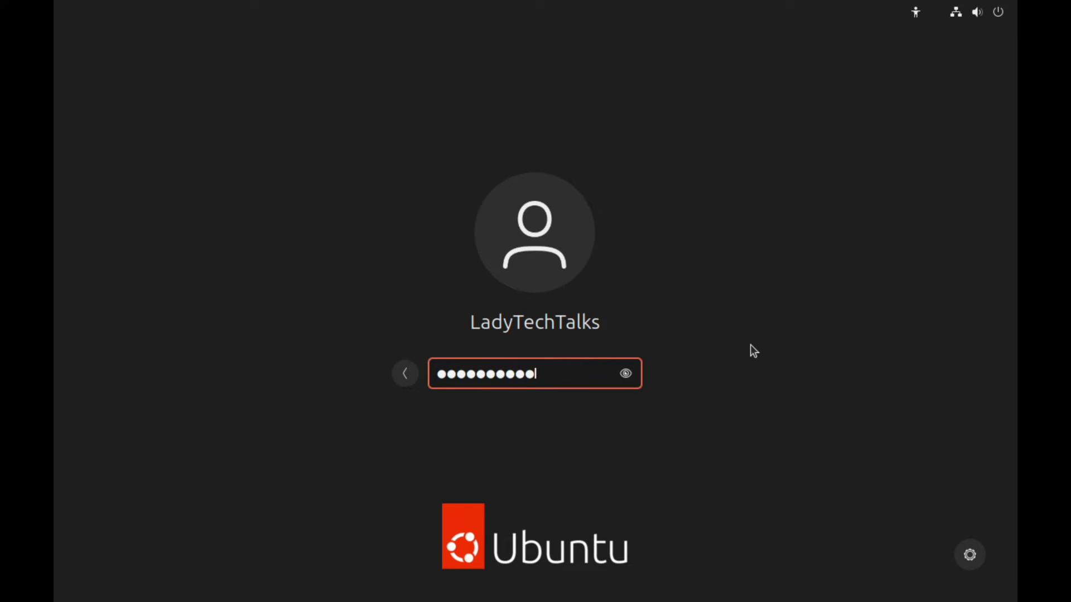
{"action": "key", "text": "Return"}
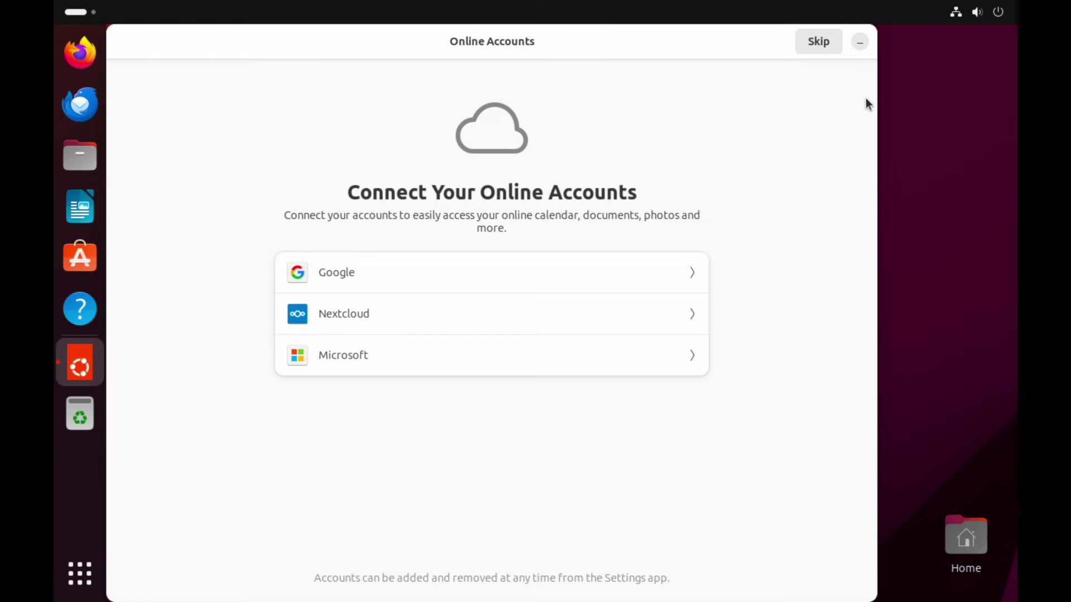
Step: Skip online accounts, opt out of sending system info, and close the welcome wizard
{"action": "left_click", "coordinate": [819, 41]}
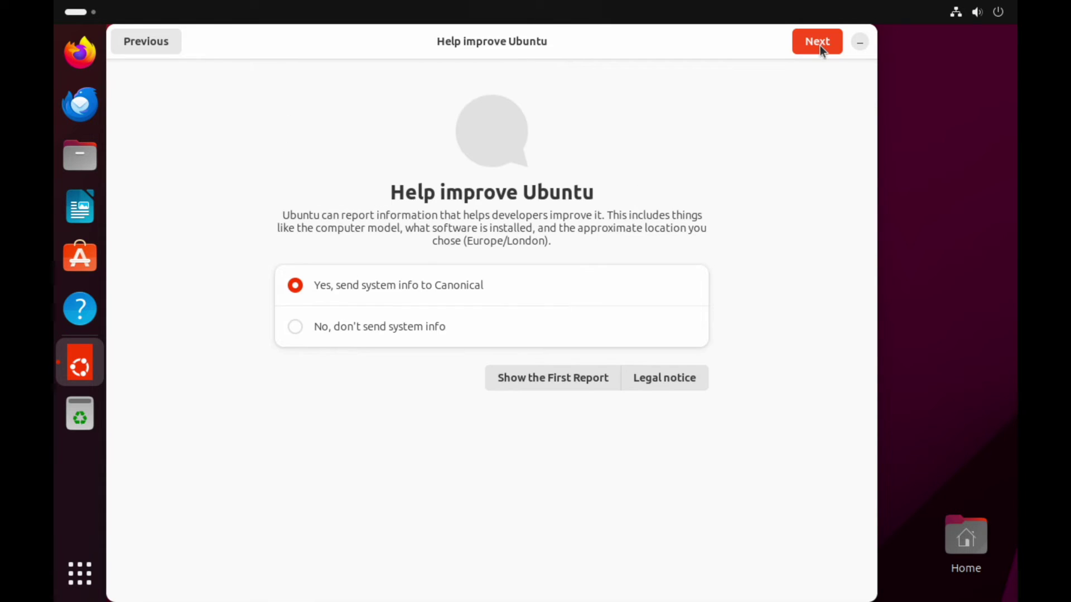
{"action": "left_click", "coordinate": [375, 324]}
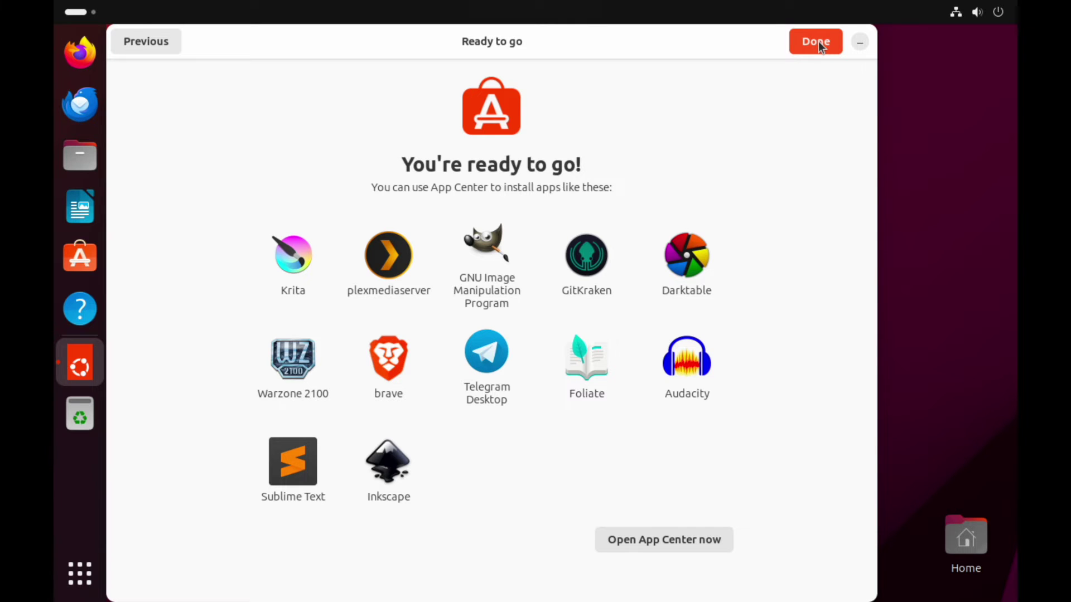
{"action": "left_click", "coordinate": [818, 44]}
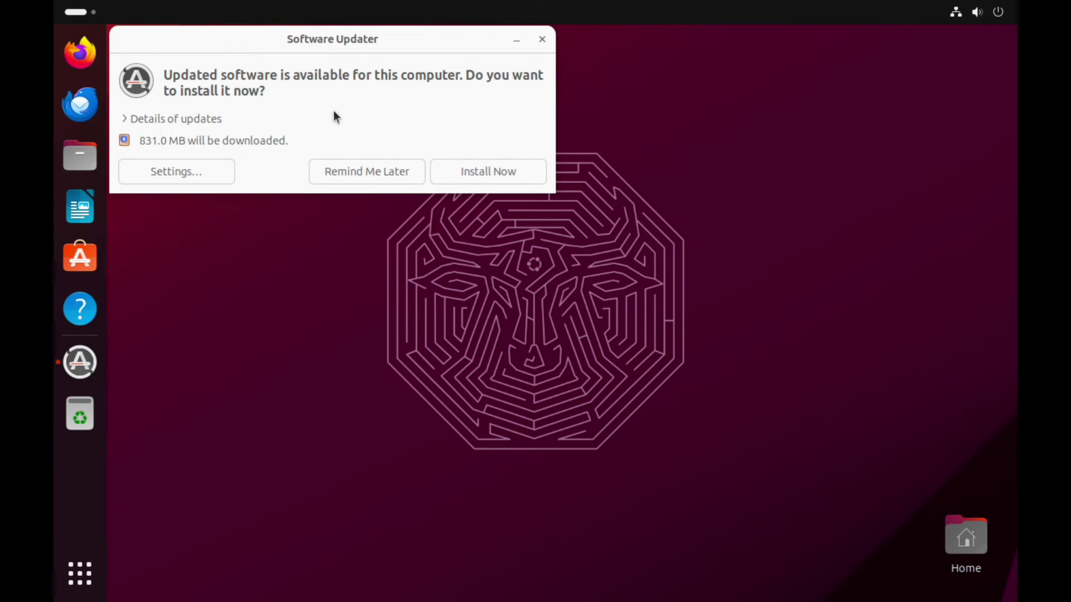
Step: Postpone the Software Updater offer with Remind Me Later
{"action": "left_click", "coordinate": [335, 116]}
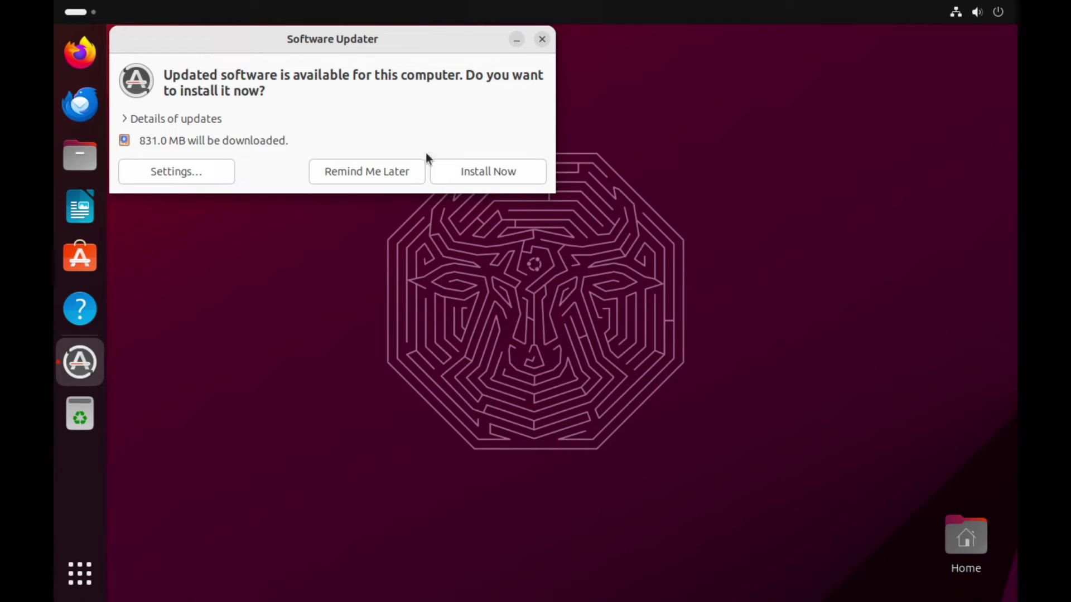
{"action": "left_click", "coordinate": [382, 174]}
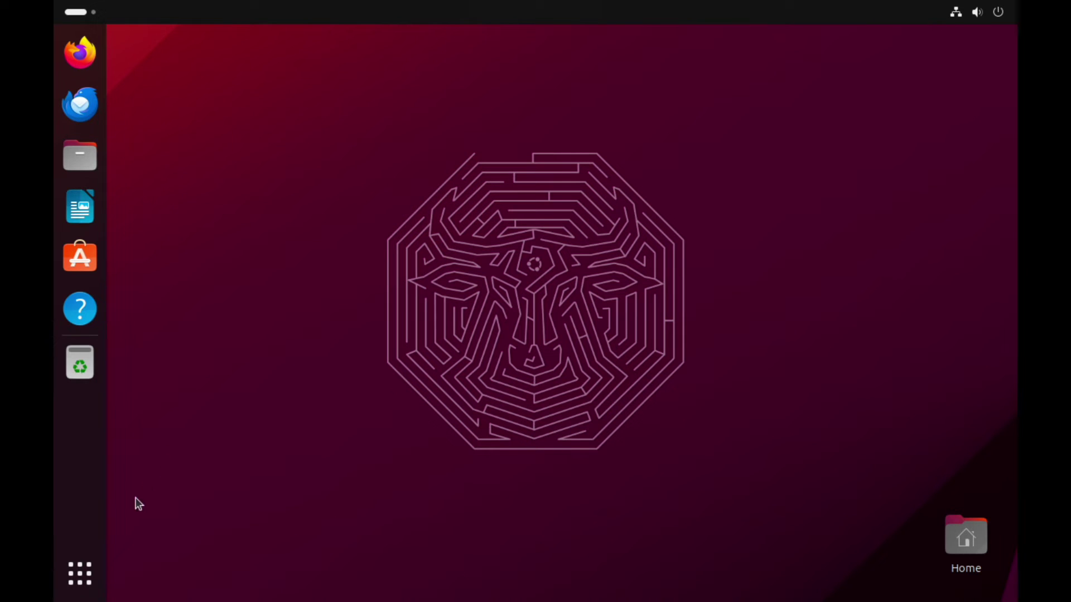
{"action": "left_click", "coordinate": [79, 577]}
Step: Launch Software Updater from an 'update' search and install the 831 MB of updates with the admin password
{"action": "left_click", "coordinate": [551, 58]}
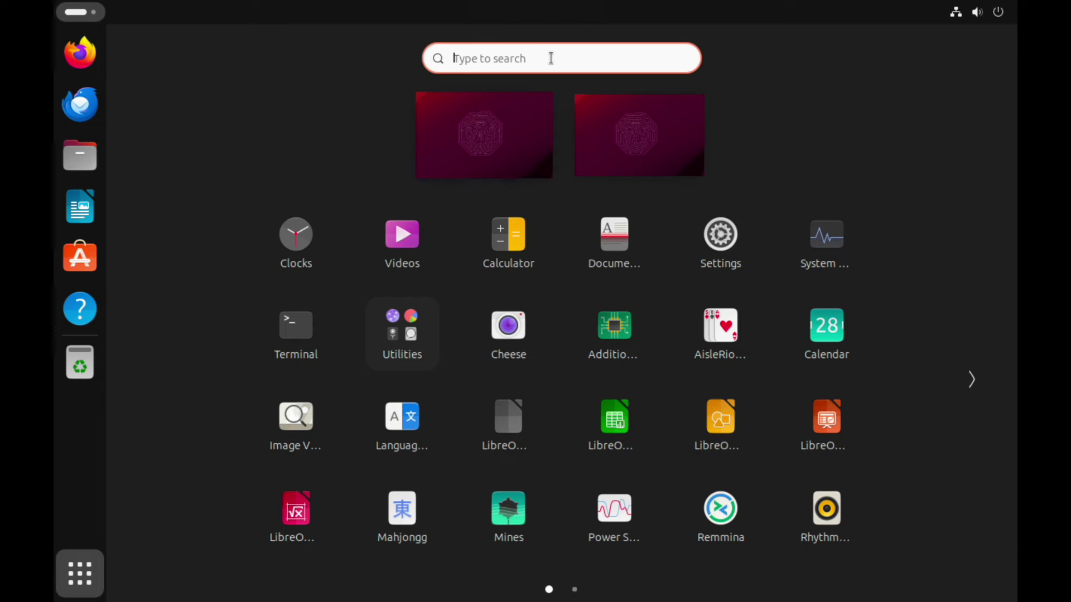
{"action": "type", "text": "update"}
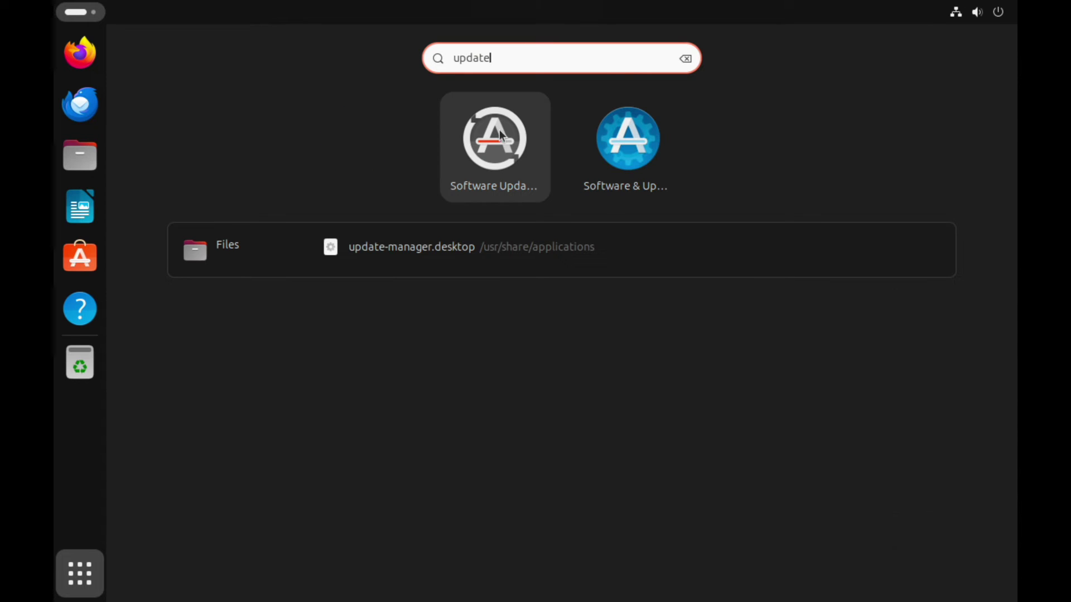
{"action": "left_click", "coordinate": [500, 149]}
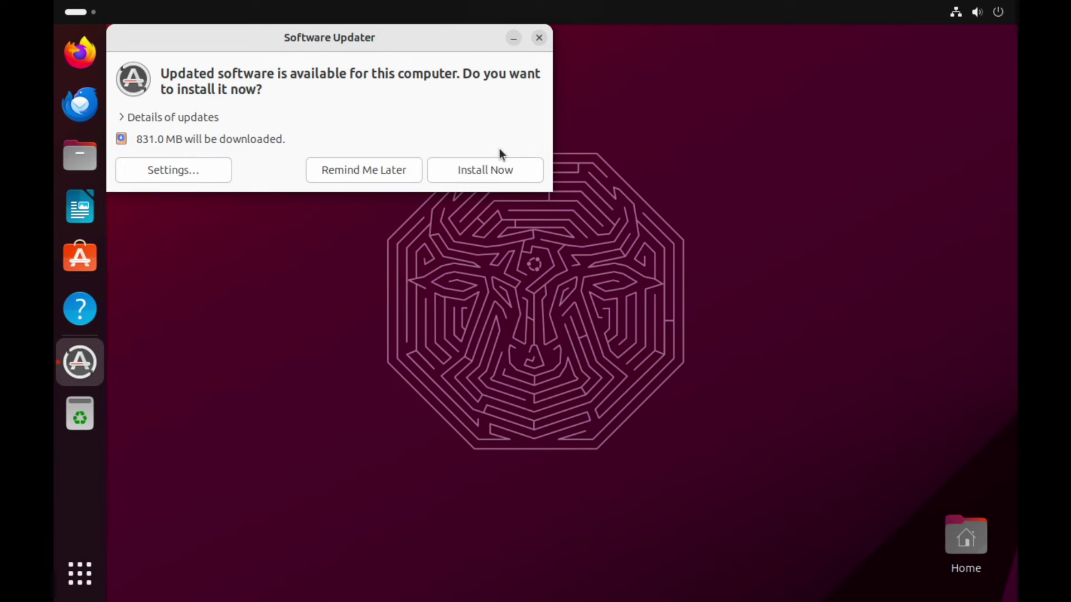
{"action": "left_click", "coordinate": [522, 171]}
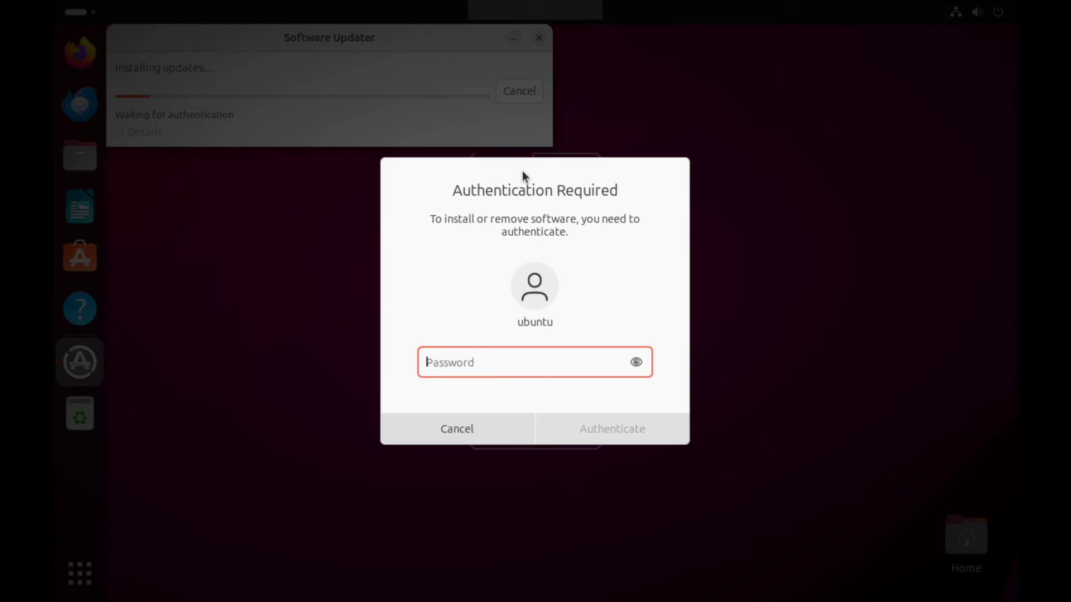
{"action": "type", "text": "••••••••••"}
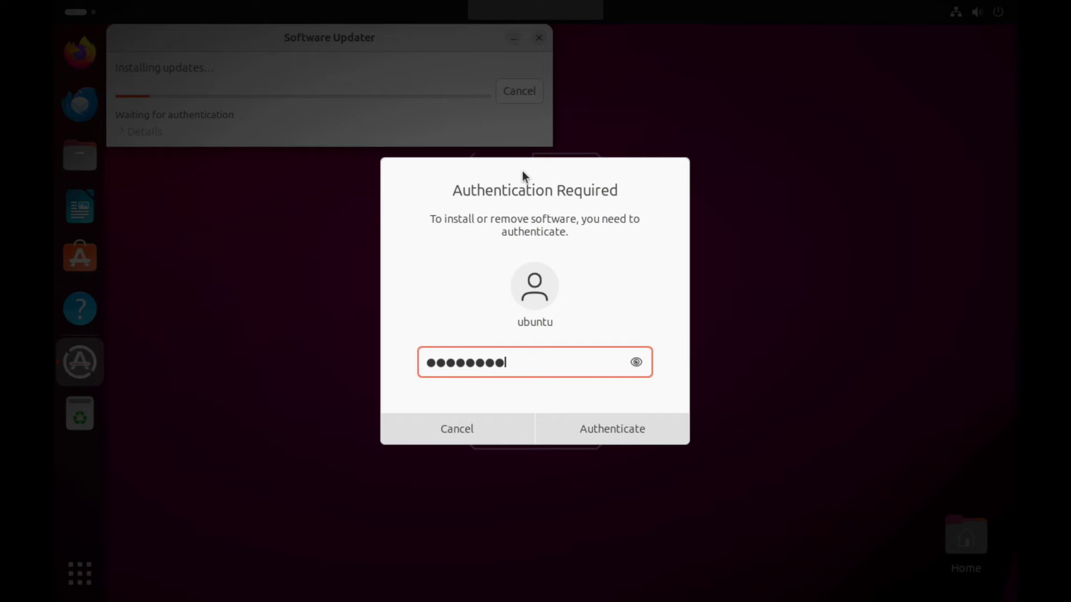
{"action": "left_click", "coordinate": [632, 428]}
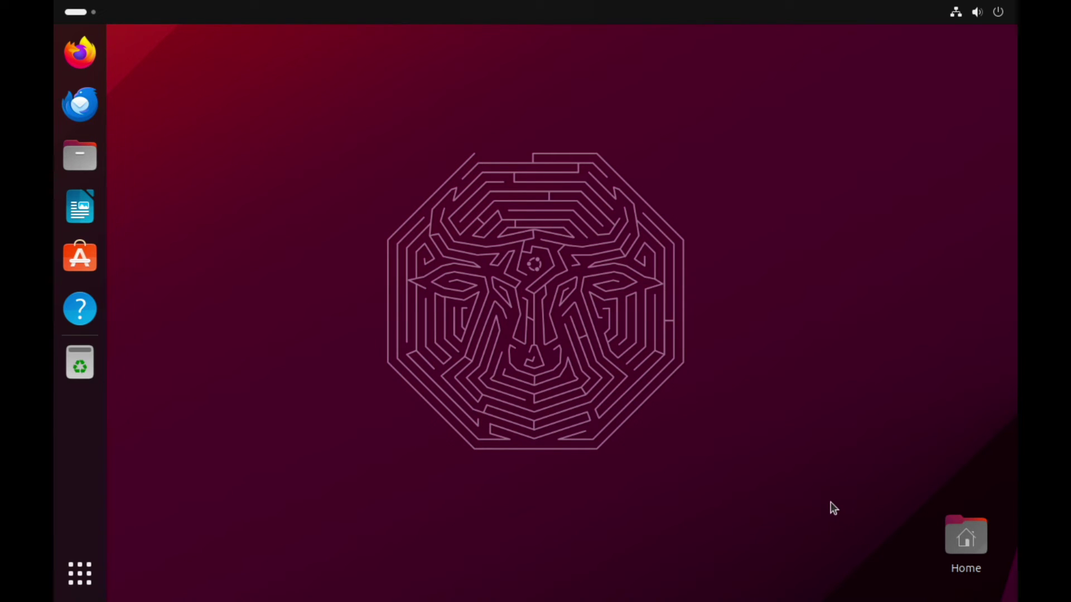
{"action": "left_click", "coordinate": [82, 575]}
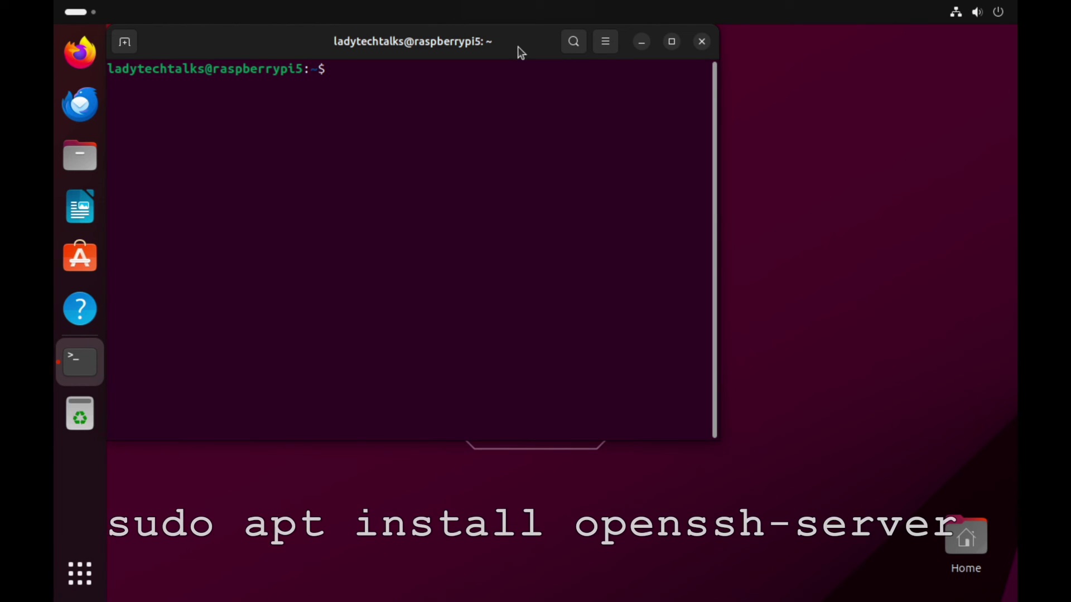
Step: Run 'sudo apt install openssh-server' and supply the sudo password
{"action": "type", "text": "sud"}
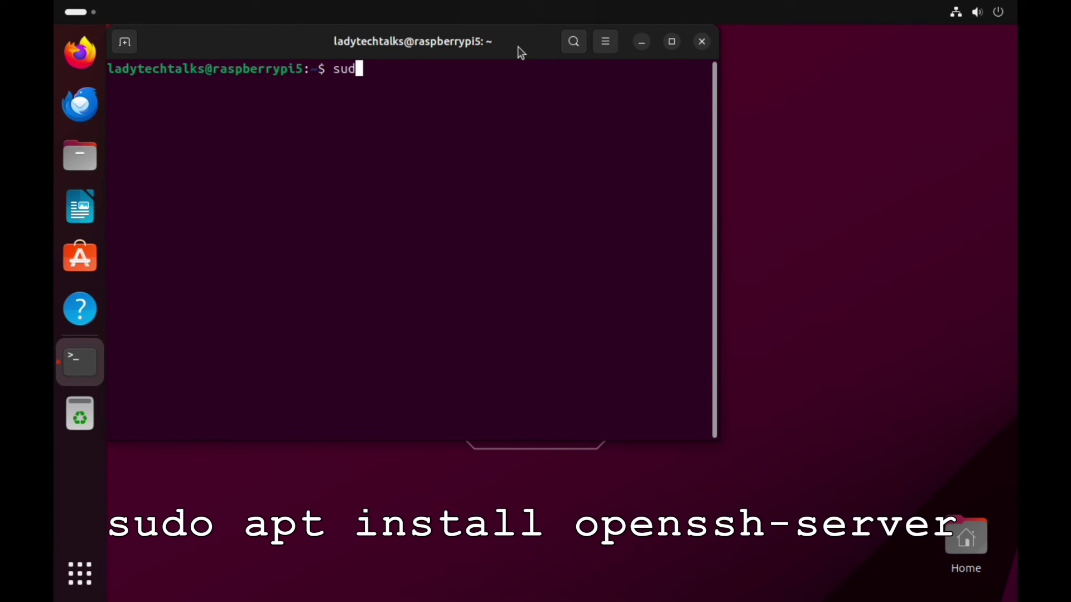
{"action": "type", "text": "o apt install"}
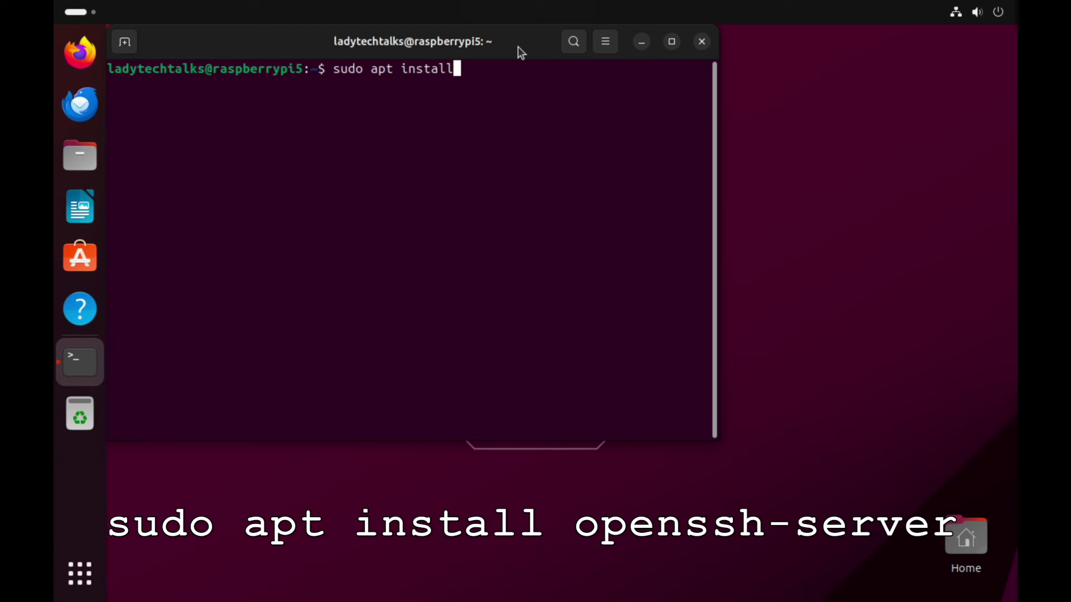
{"action": "type", "text": " openssh-server"}
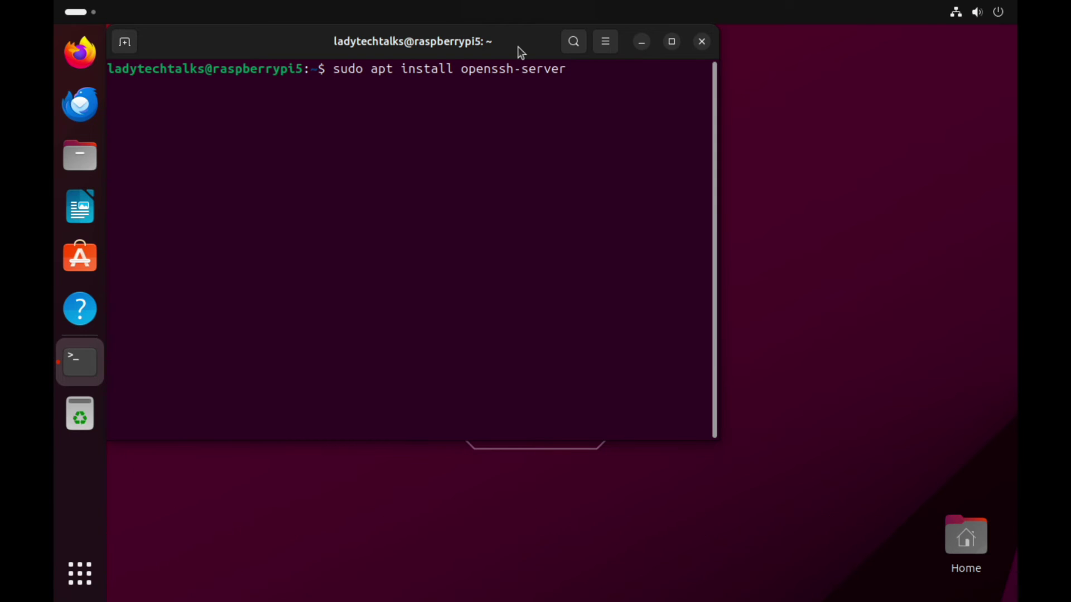
{"action": "key", "text": "Return"}
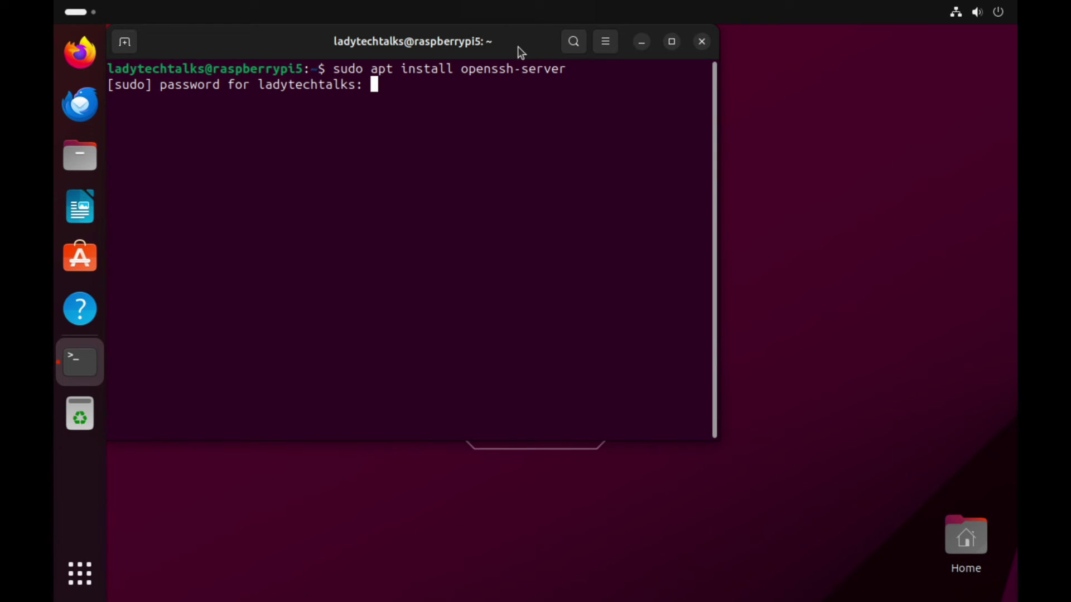
{"action": "key", "text": "Return"}
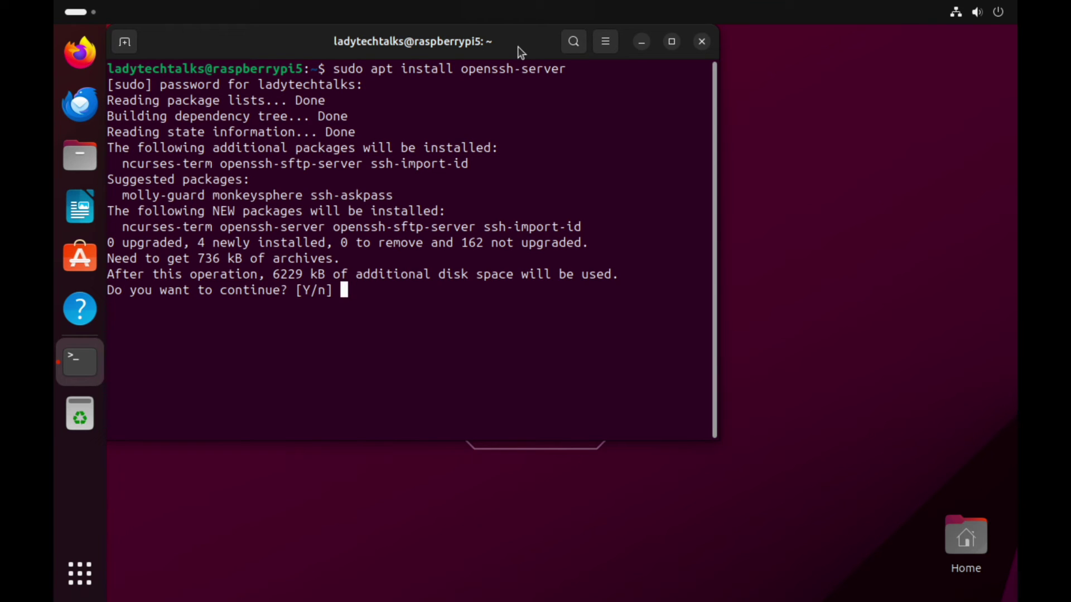
Step: Answer 'y' to confirm installing the openssh-server packages
{"action": "type", "text": "y"}
{"action": "key", "text": "Return"}
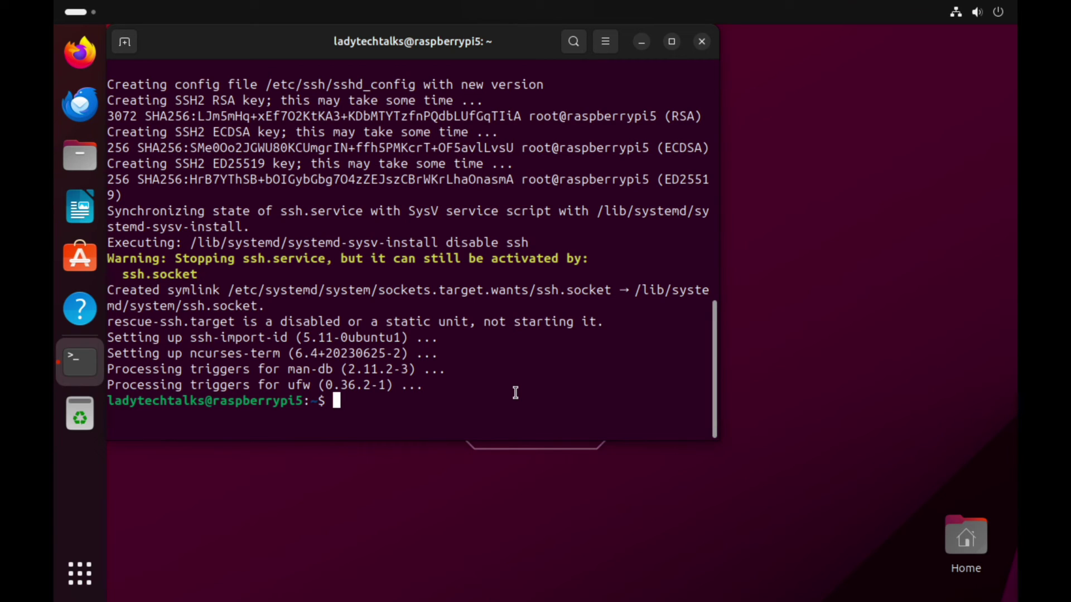
Step: Run 'hostname -I' to show the Pi's IP address 192.168.1.125 and highlight it
{"action": "key", "text": "Return"}
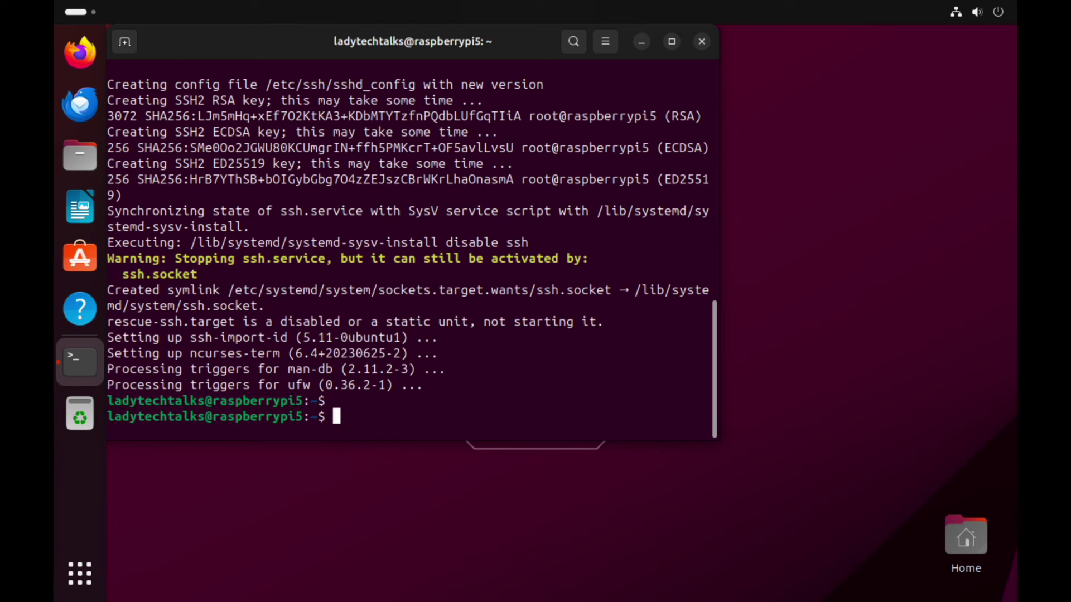
{"action": "type", "text": "ho"}
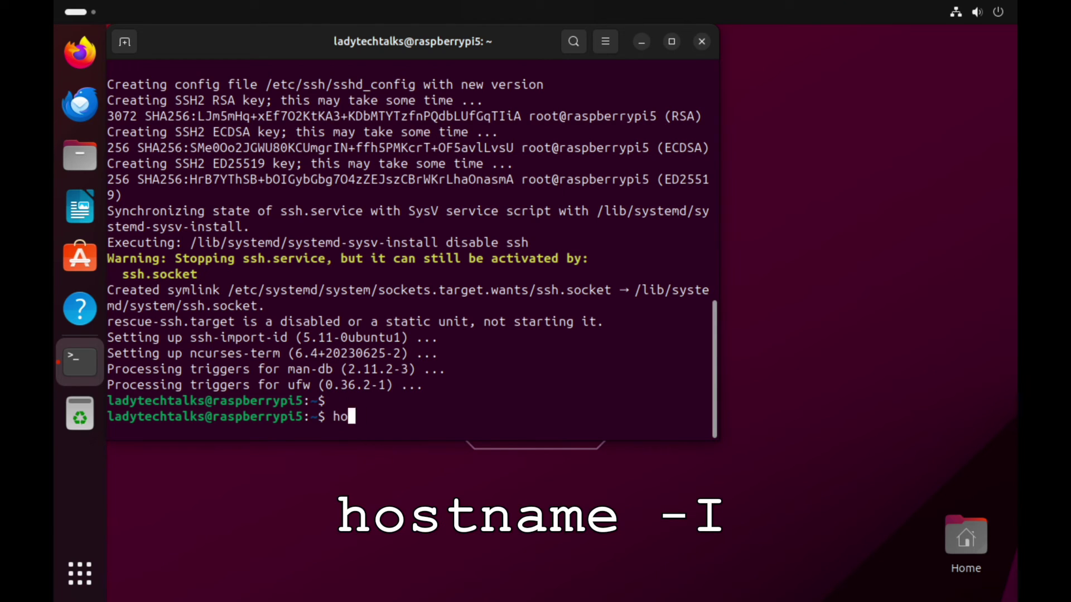
{"action": "type", "text": "stname -I"}
{"action": "key", "text": "Return"}
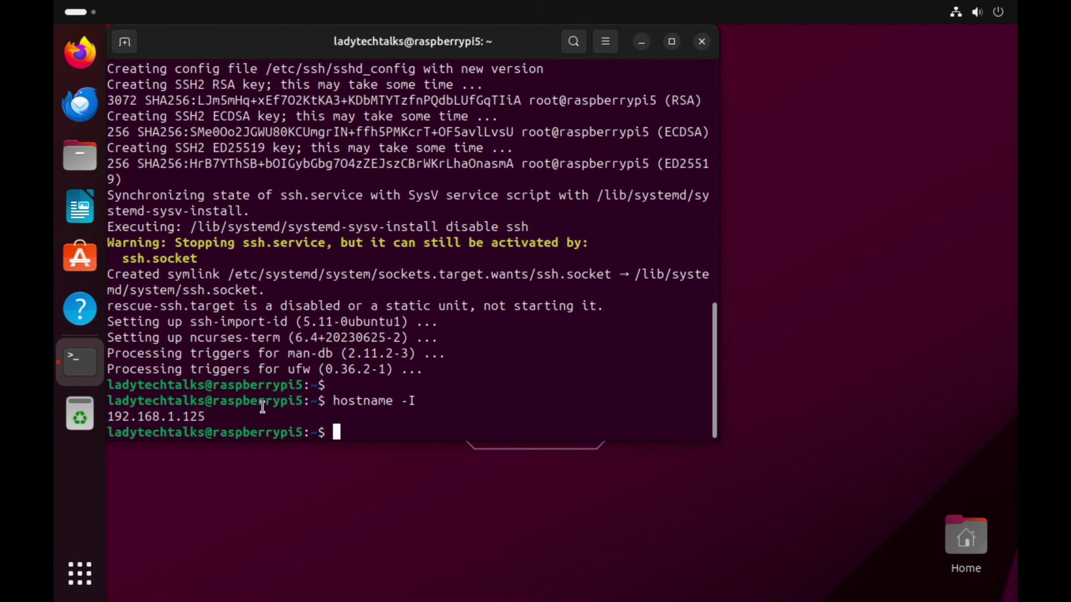
{"action": "left_click_drag", "start_coordinate": [206, 417], "coordinate": [109, 420]}
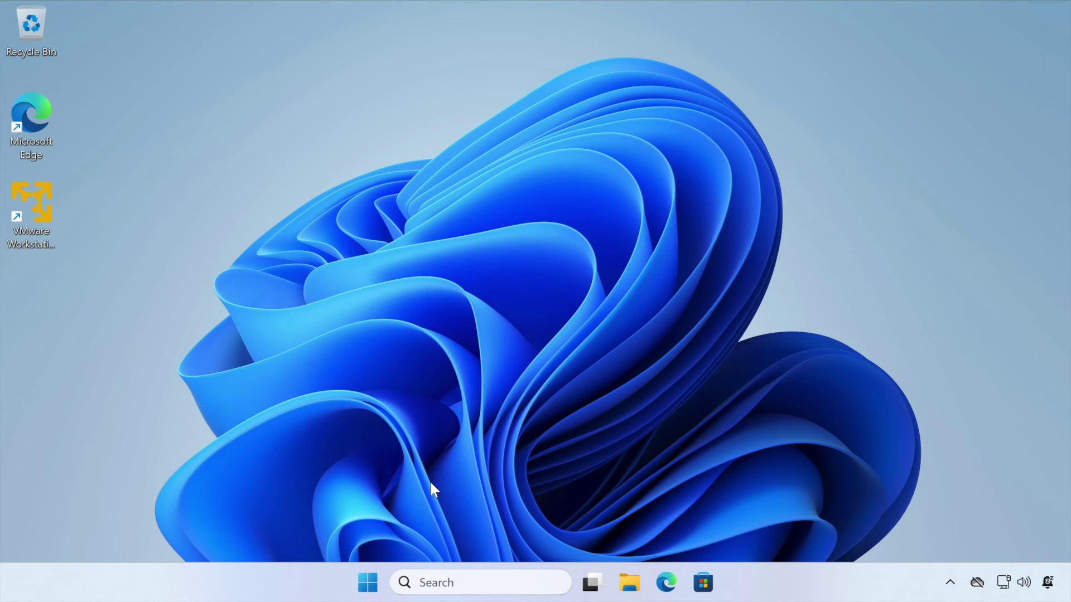
Step: Launch Windows Terminal from the Start menu's All apps list
{"action": "left_click", "coordinate": [367, 583]}
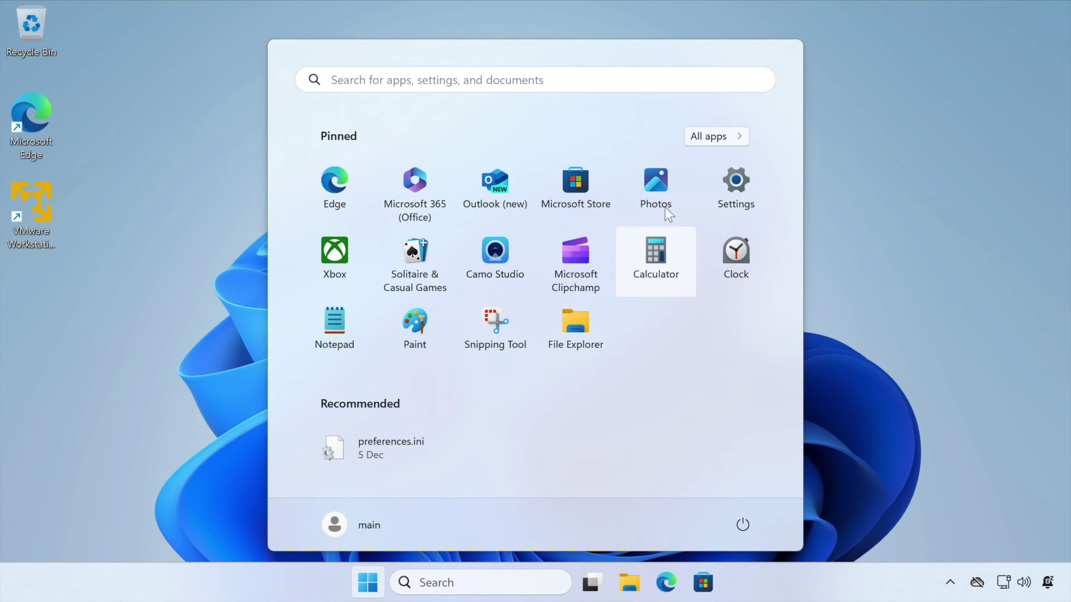
{"action": "left_click", "coordinate": [723, 136]}
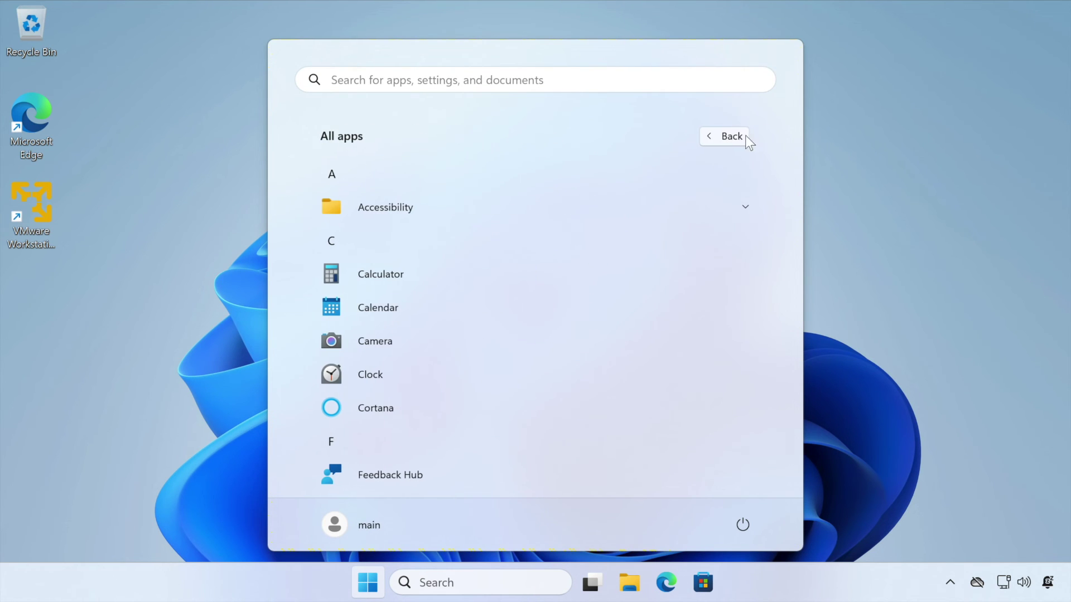
{"action": "left_click_drag", "start_coordinate": [798, 198], "coordinate": [797, 412]}
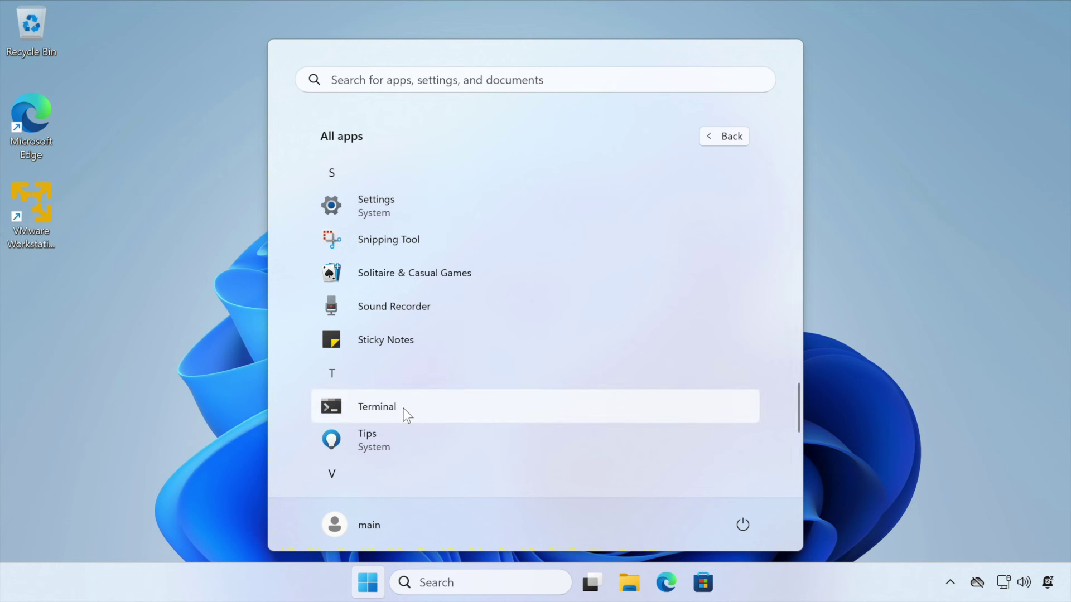
{"action": "left_click", "coordinate": [403, 407]}
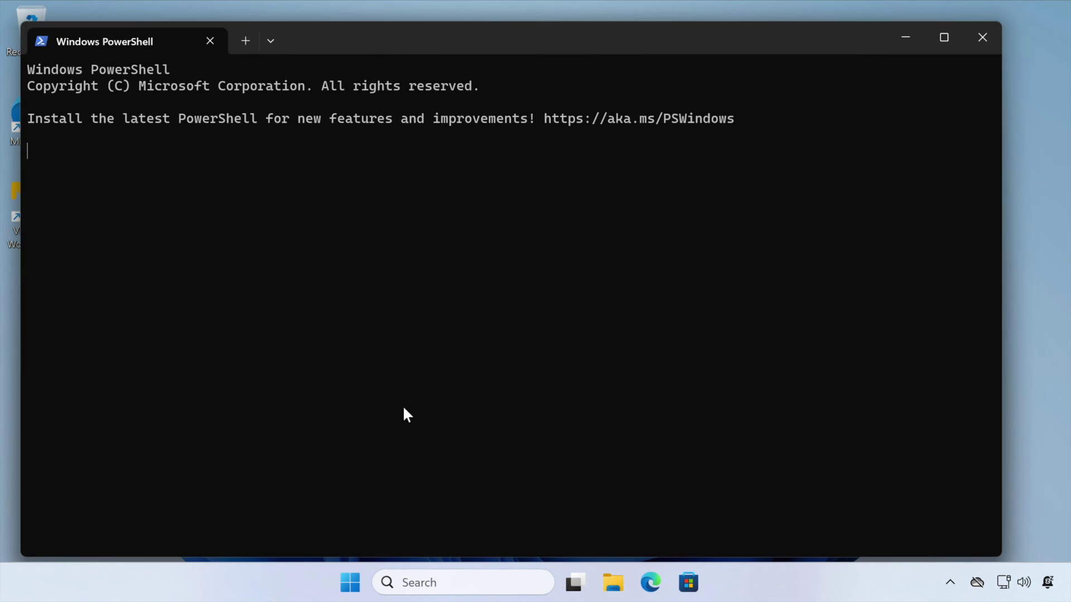
Step: Maximize Windows Terminal and ssh into the Pi user's account at 192.168.1.125
{"action": "left_click", "coordinate": [939, 48]}
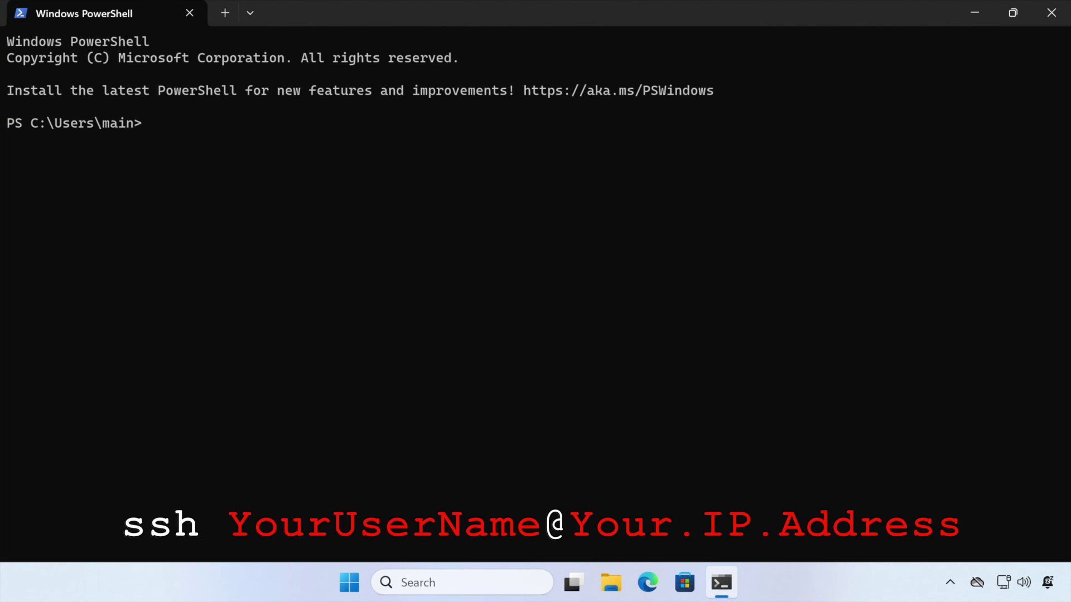
{"action": "type", "text": "ssh ladytechtalks"}
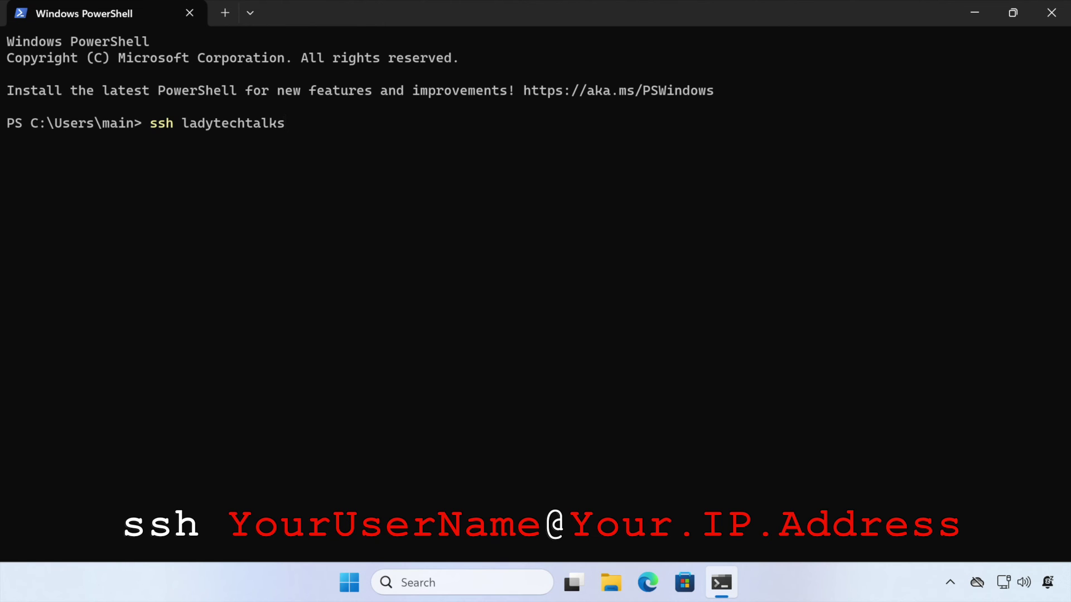
{"action": "type", "text": "@192.168.1.12"}
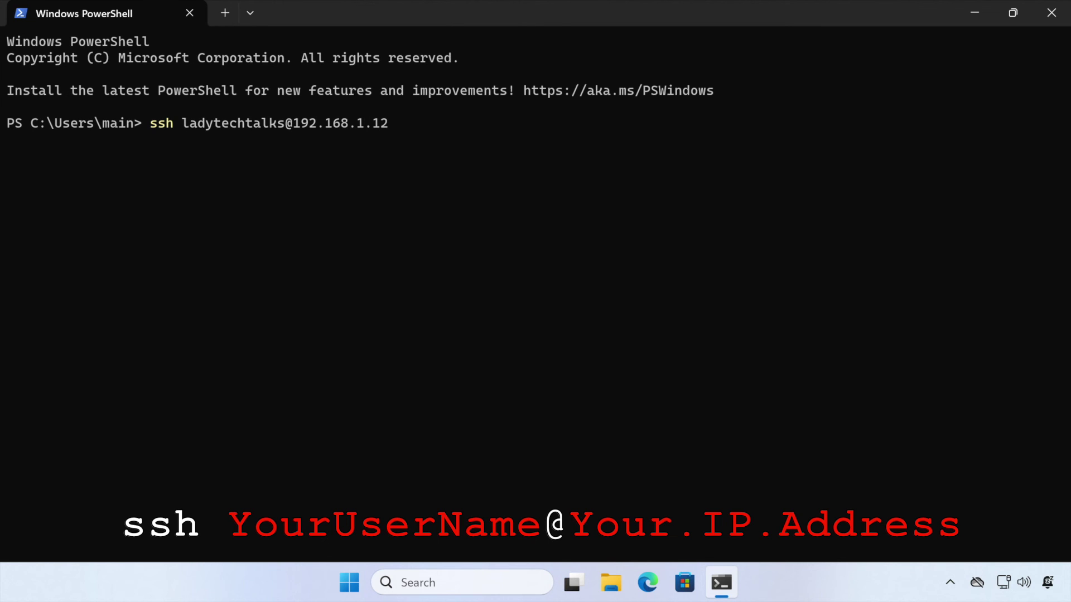
{"action": "type", "text": "5"}
{"action": "key", "text": "Return"}
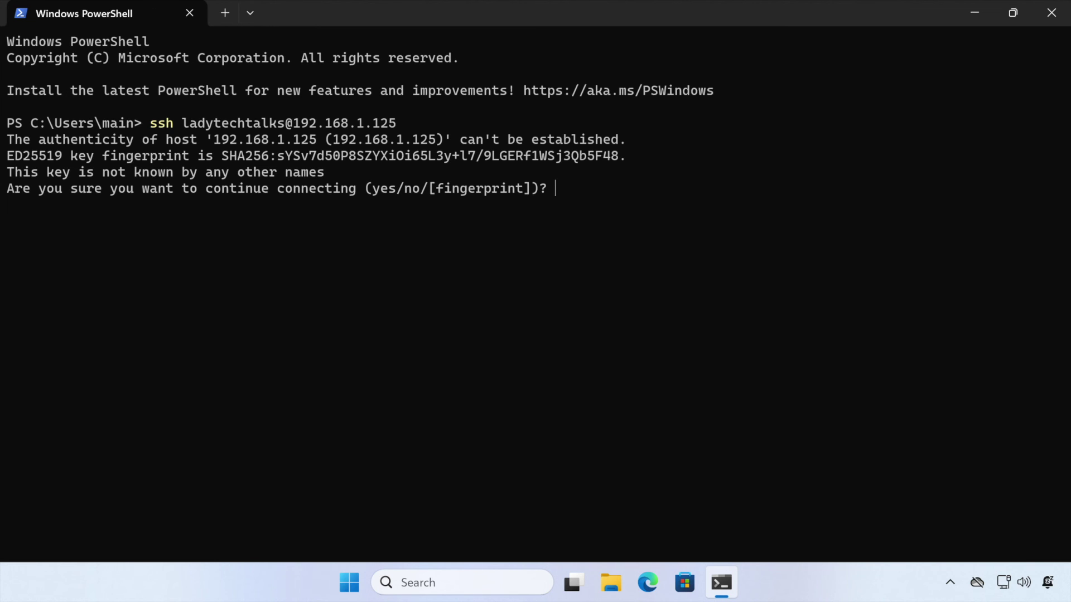
Step: Trust the Pi's ED25519 host key with 'yes' and submit the account password
{"action": "type", "text": "yes"}
{"action": "key", "text": "Return"}
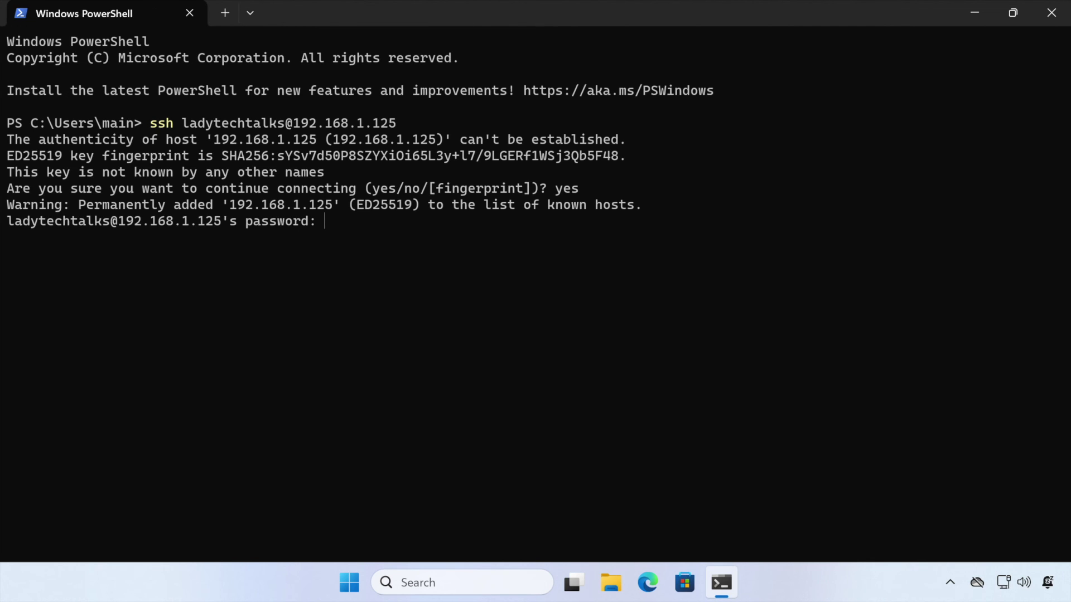
{"action": "key", "text": "Return"}
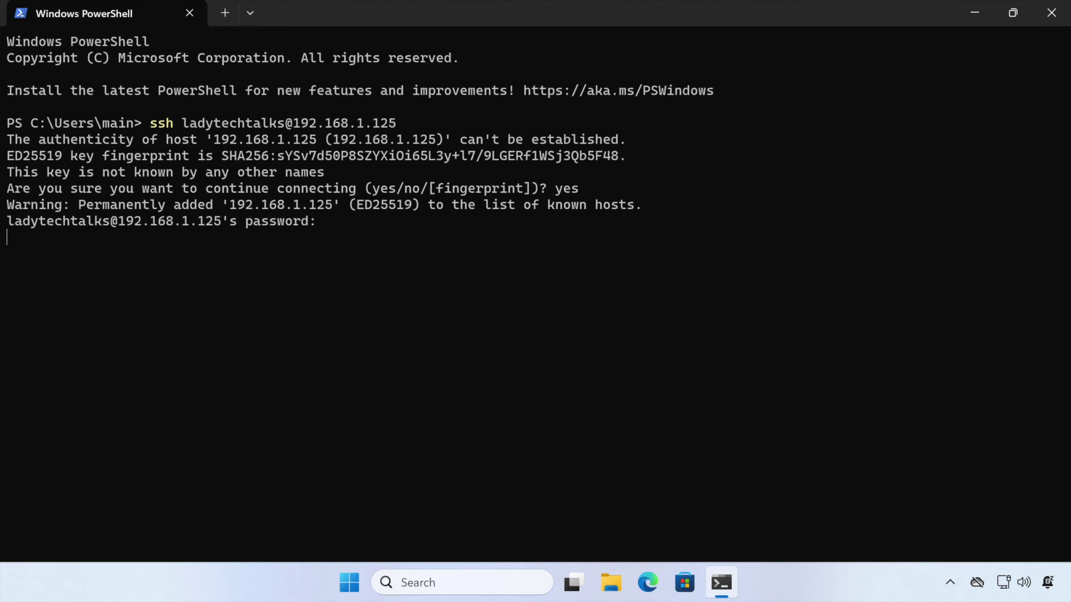